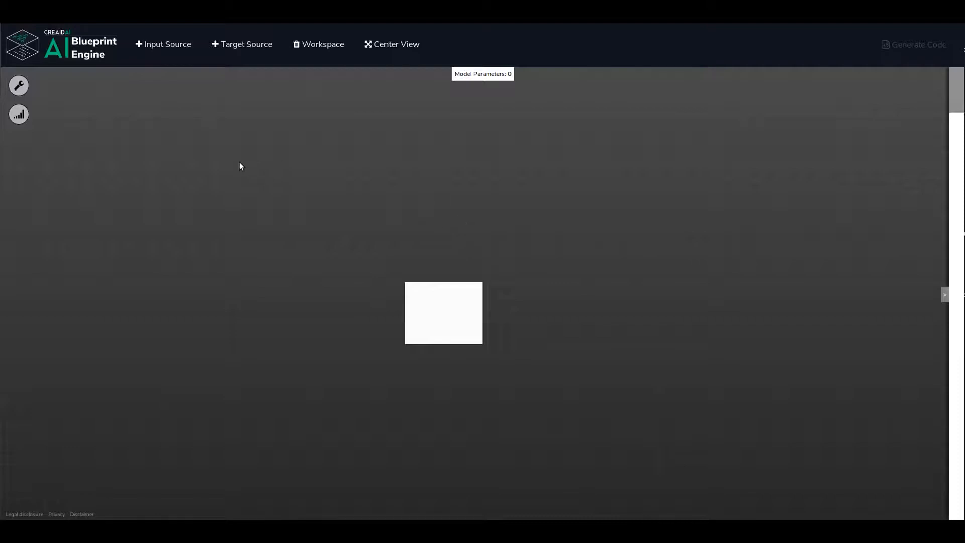
Open the general blueprint settings and name the blueprint titanic_ml_from_disaster.
{"action": "left_click", "coordinate": [19, 86]}
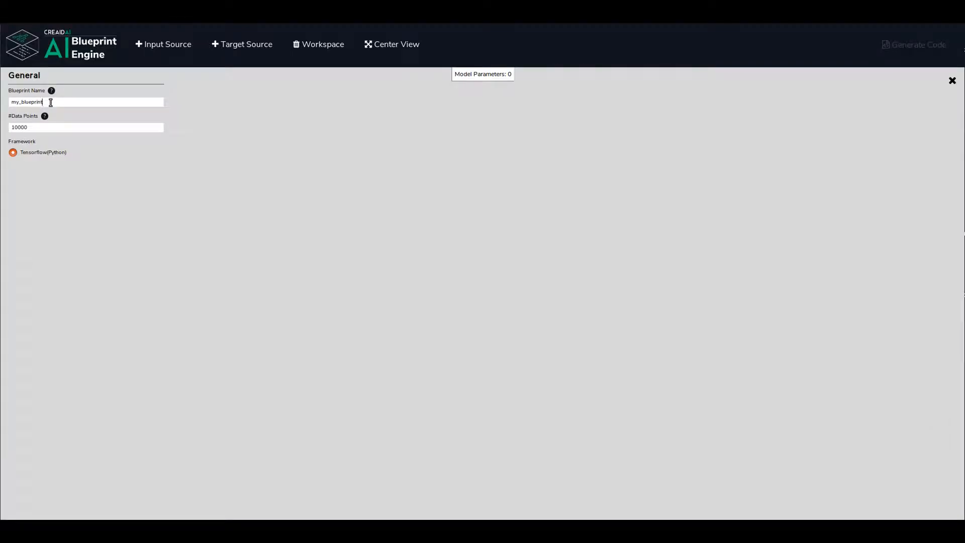
{"action": "double_click", "coordinate": [50, 102]}
{"action": "type", "text": "titanic_ml_form"}
{"action": "key", "text": "BackSpace"}
{"action": "key", "text": "BackSpace"}
{"action": "key", "text": "BackSpace"}
{"action": "key", "text": "BackSpace"}
{"action": "type", "text": "from_disaster"}
Set the number of data points to 891 and close the general settings.
{"action": "double_click", "coordinate": [72, 126]}
{"action": "type", "text": "891"}
{"action": "left_click", "coordinate": [952, 80]}
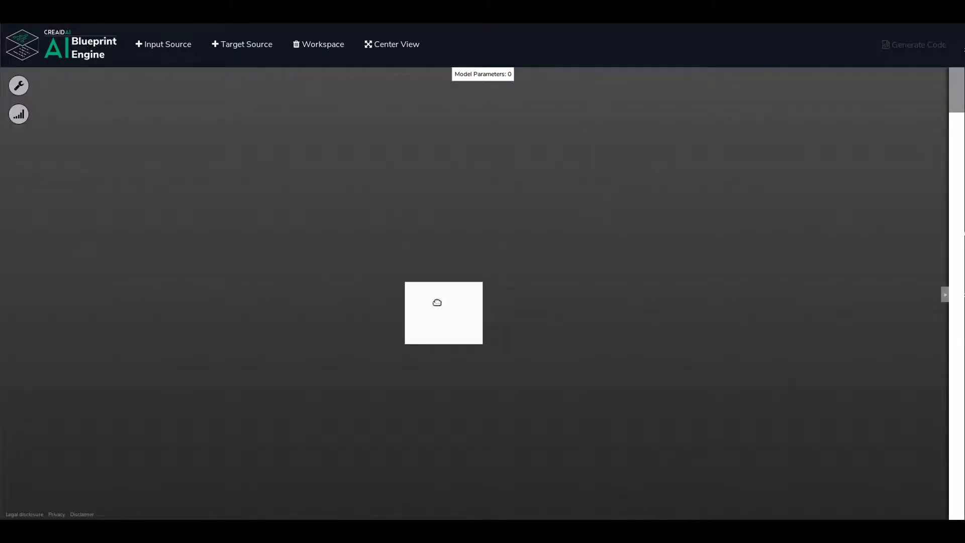
Add an input source to the blueprint and name its variable age_and_fare.
{"action": "left_click_drag", "start_coordinate": [437, 302], "coordinate": [439, 271]}
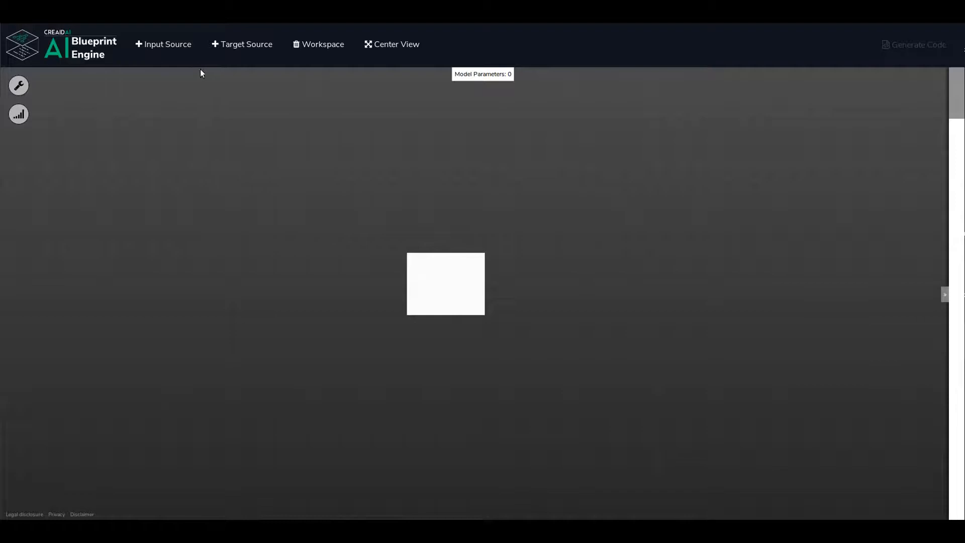
{"action": "left_click", "coordinate": [166, 46]}
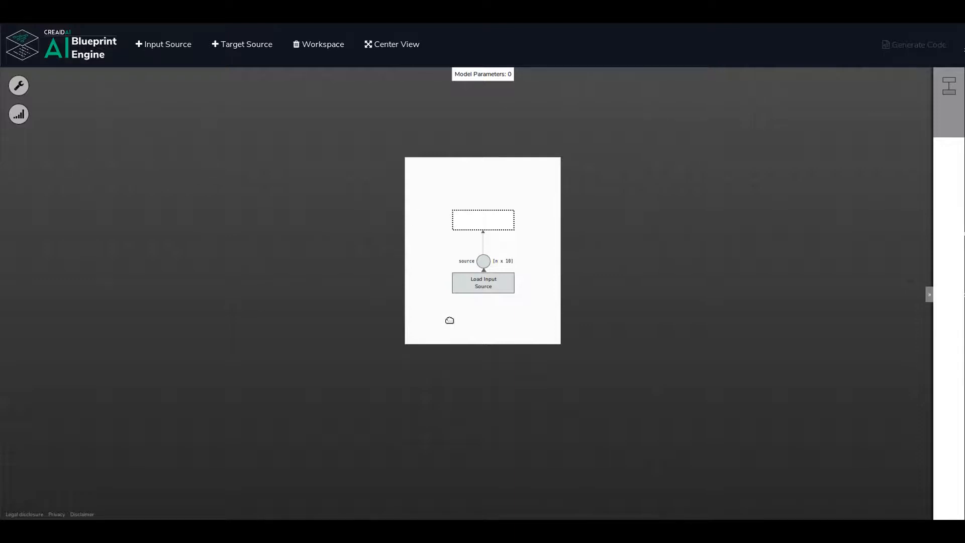
{"action": "mouse_move", "coordinate": [508, 291]}
{"action": "left_click", "coordinate": [510, 279]}
{"action": "double_click", "coordinate": [387, 237]}
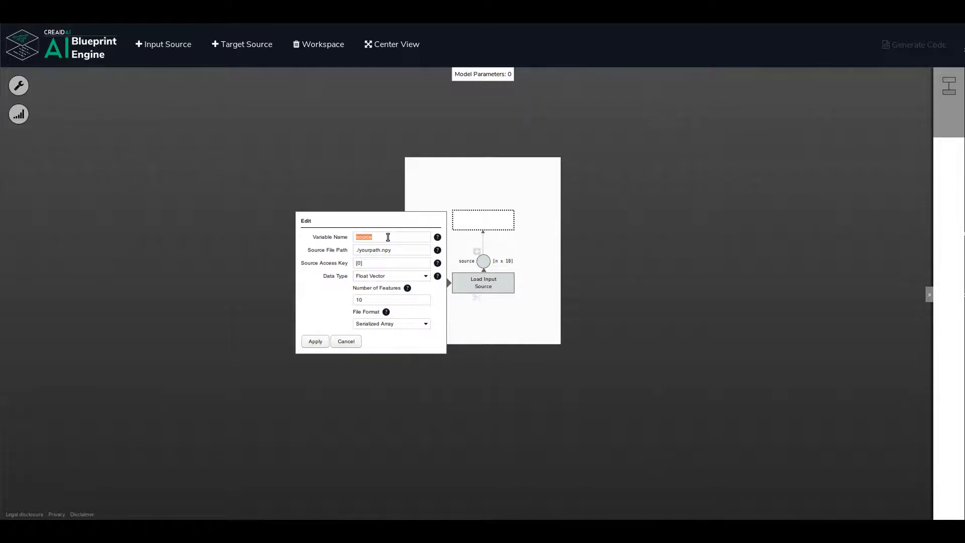
{"action": "type", "text": "age_and_fare"}
Set the age_and_fare source's file path to ./data/train_preprocessed.csv and its access key to [:, [3, 6]].
{"action": "triple_click", "coordinate": [406, 248]}
{"action": "key", "text": "BackSpace"}
{"action": "type", "text": "./data/train_preprocessed.csv"}
Configure age_and_fare as a Float Vector with 2 features in CSV format and apply the settings.
{"action": "left_click", "coordinate": [425, 276]}
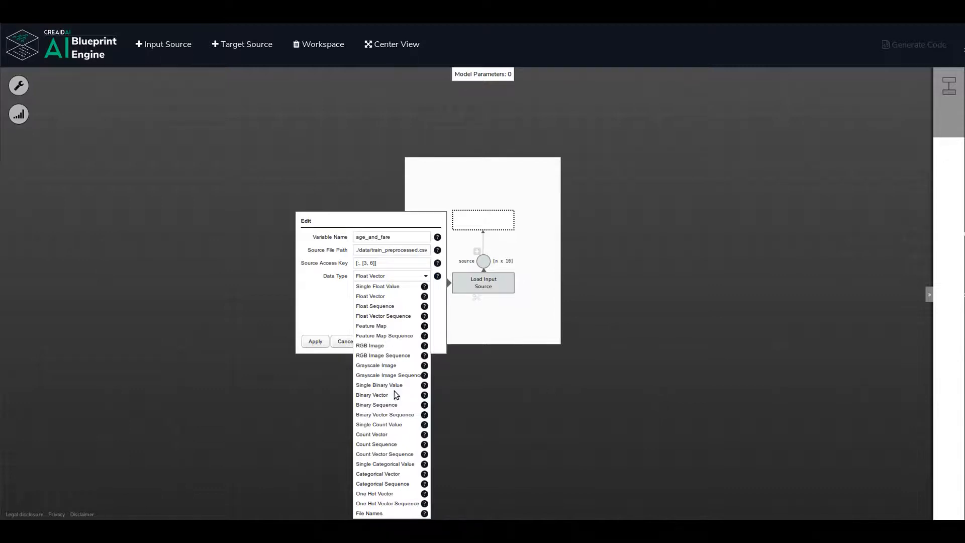
{"action": "mouse_move", "coordinate": [425, 386]}
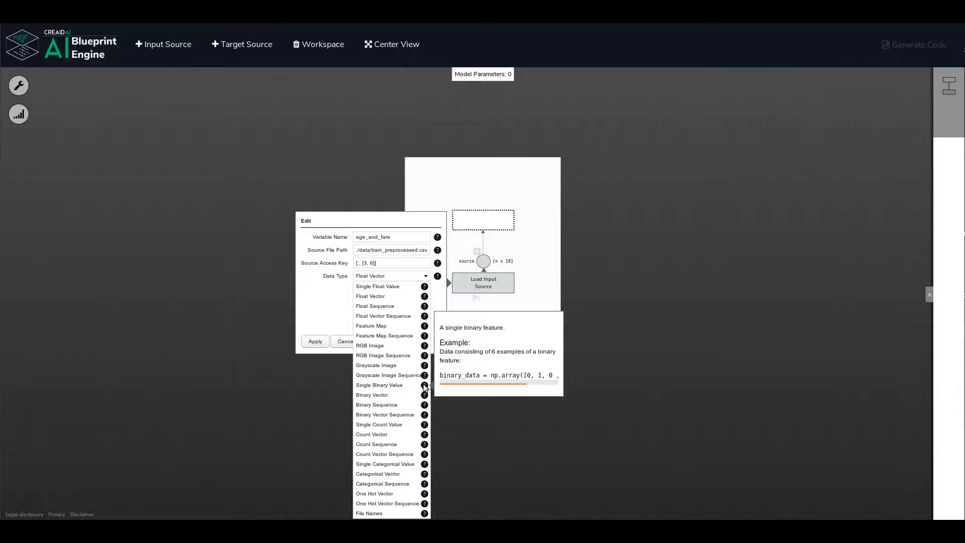
{"action": "left_click", "coordinate": [373, 298]}
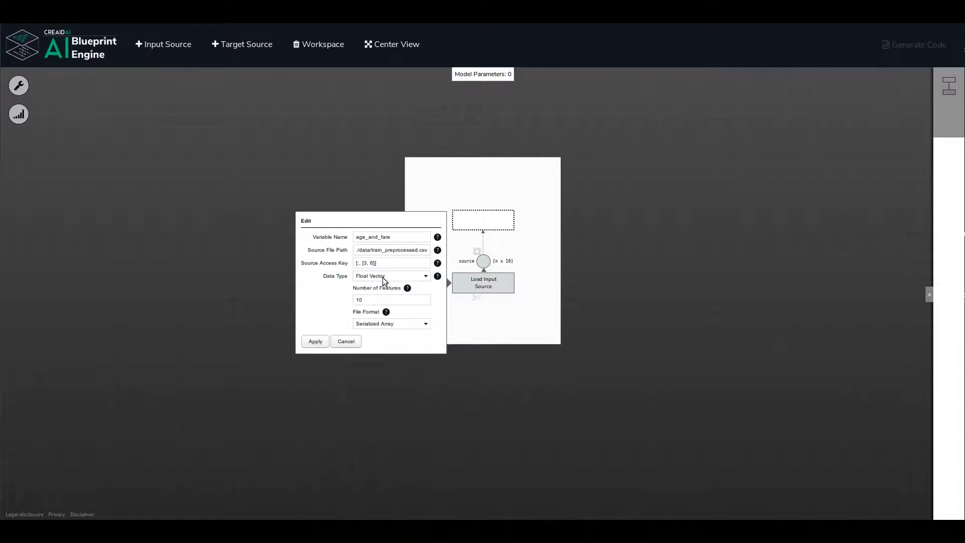
{"action": "double_click", "coordinate": [394, 302]}
{"action": "type", "text": "2"}
{"action": "left_click", "coordinate": [422, 325]}
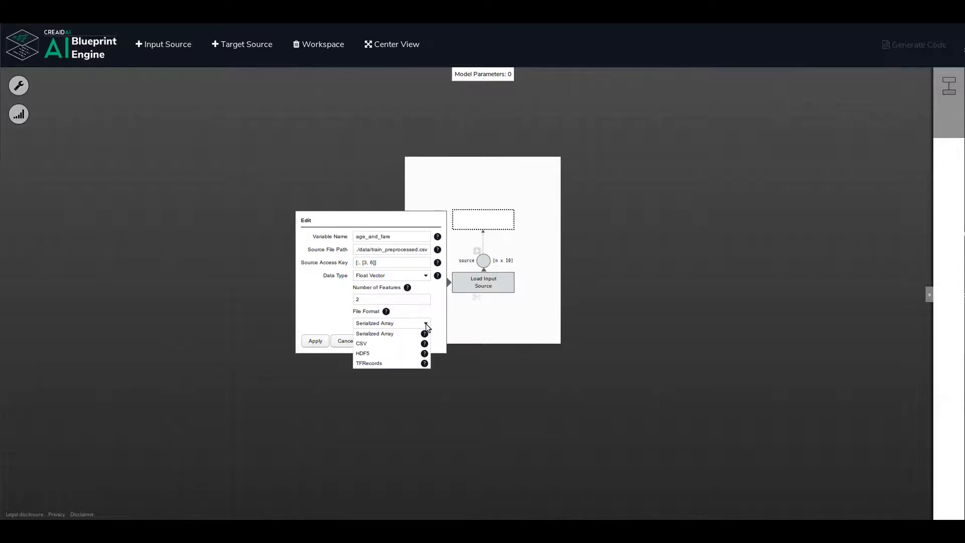
{"action": "left_click", "coordinate": [360, 344]}
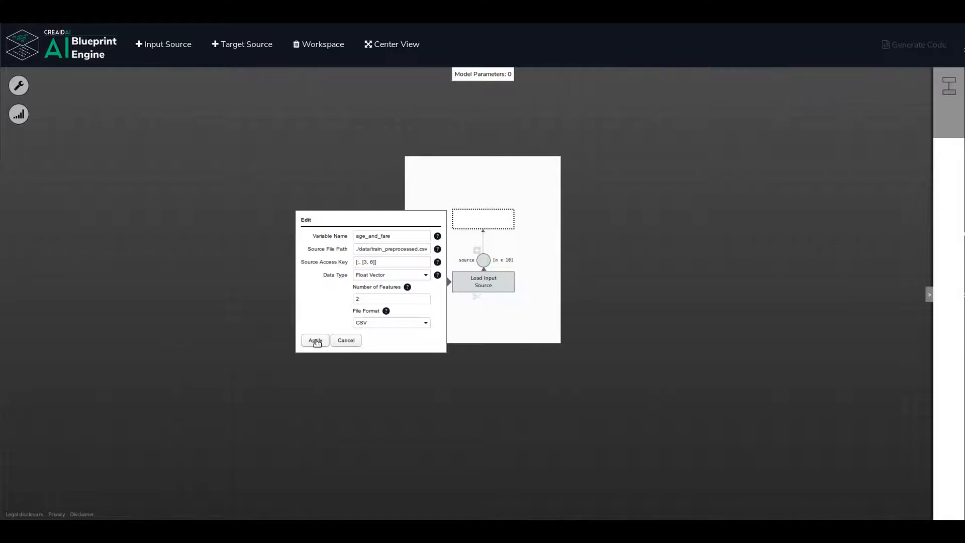
{"action": "left_click", "coordinate": [316, 340]}
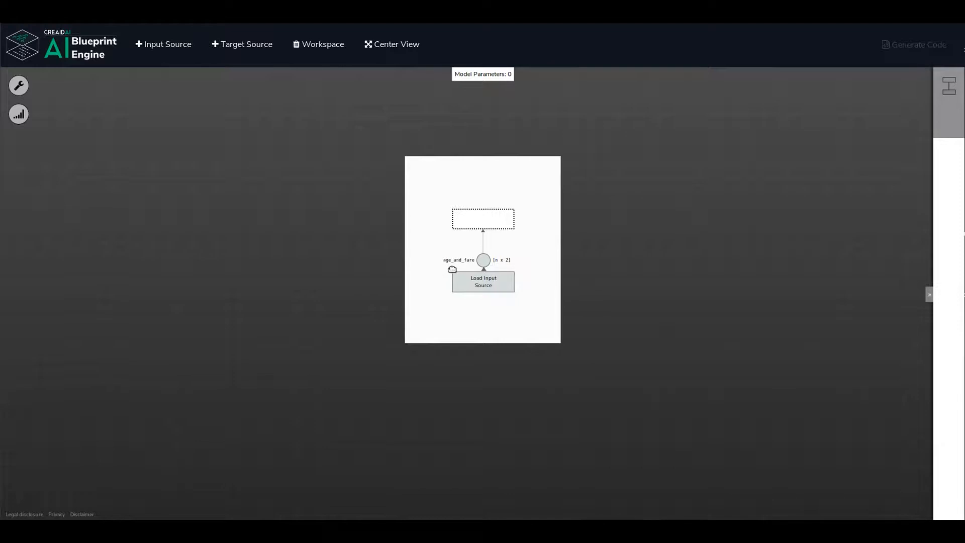
Add a second input source and name its variable sibsp_and_parch.
{"action": "mouse_move", "coordinate": [466, 268]}
{"action": "left_click", "coordinate": [178, 47]}
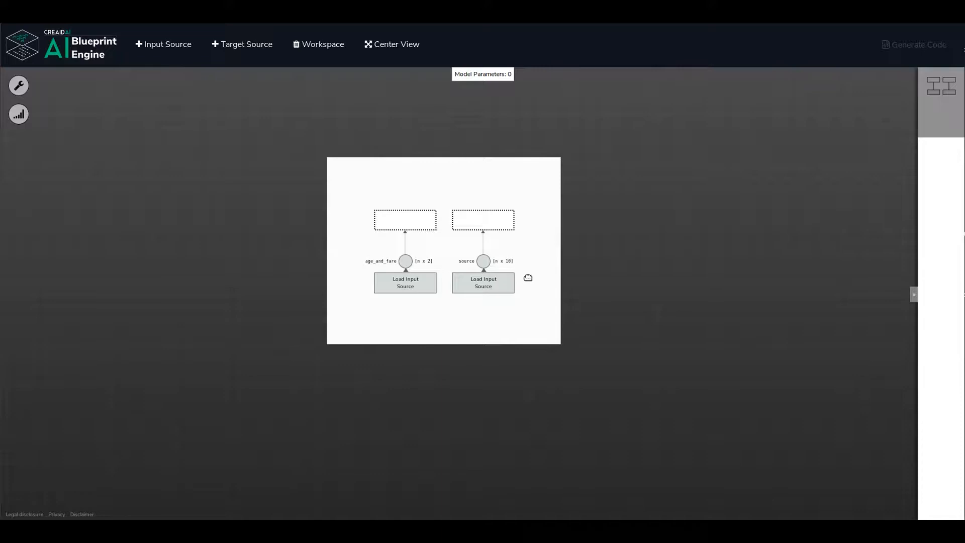
{"action": "left_click", "coordinate": [512, 278]}
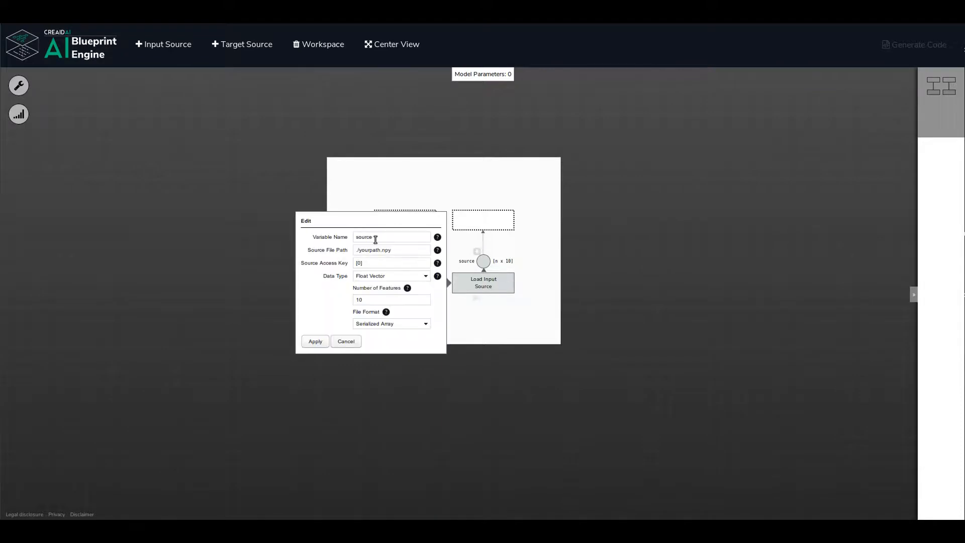
{"action": "double_click", "coordinate": [375, 240]}
{"action": "type", "text": "sibsp_and_parch"}
Set the sibsp_and_parch source's file path to ./data/train_preprocessed.csv and its access key to [:, [4, 5]].
{"action": "triple_click", "coordinate": [402, 253]}
{"action": "type", "text": "./data/train_preprocessed.csv"}
{"action": "triple_click", "coordinate": [402, 252]}
{"action": "key", "text": "ctrl+c"}
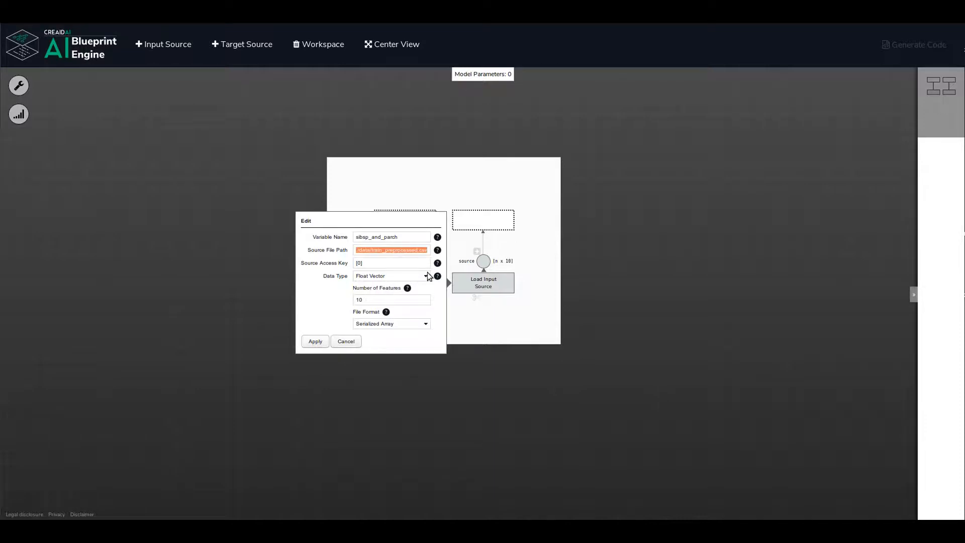
{"action": "left_click", "coordinate": [375, 262]}
{"action": "key", "text": "BackSpace"}
{"action": "key", "text": "BackSpace"}
{"action": "type", "text": ":, [4, 5]]"}
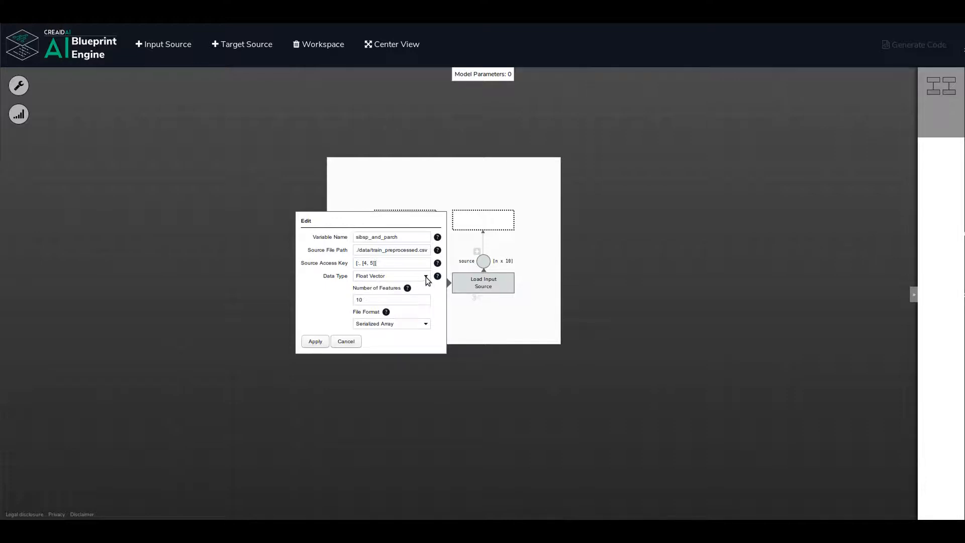
Configure sibsp_and_parch as a Count Vector with 2 features in CSV format and apply the settings.
{"action": "left_click", "coordinate": [427, 276]}
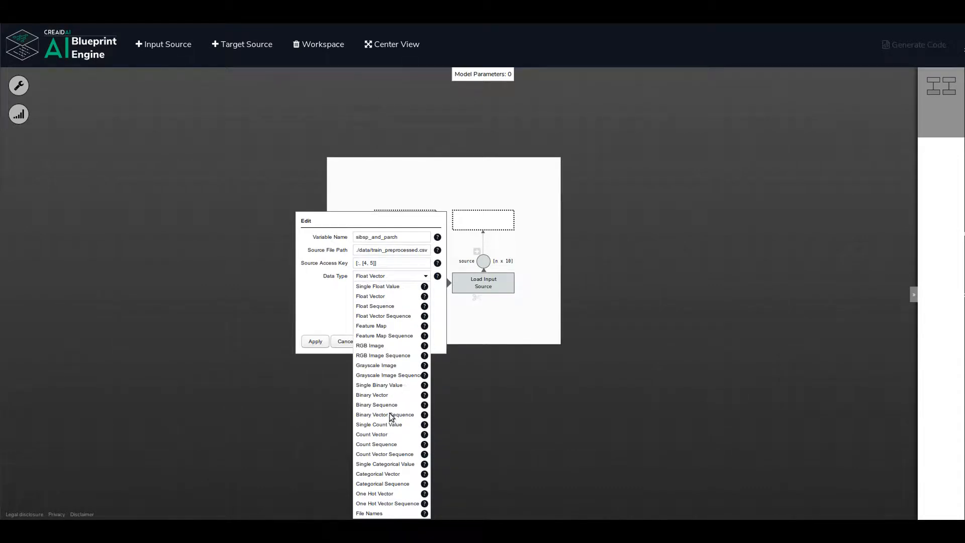
{"action": "left_click", "coordinate": [382, 434]}
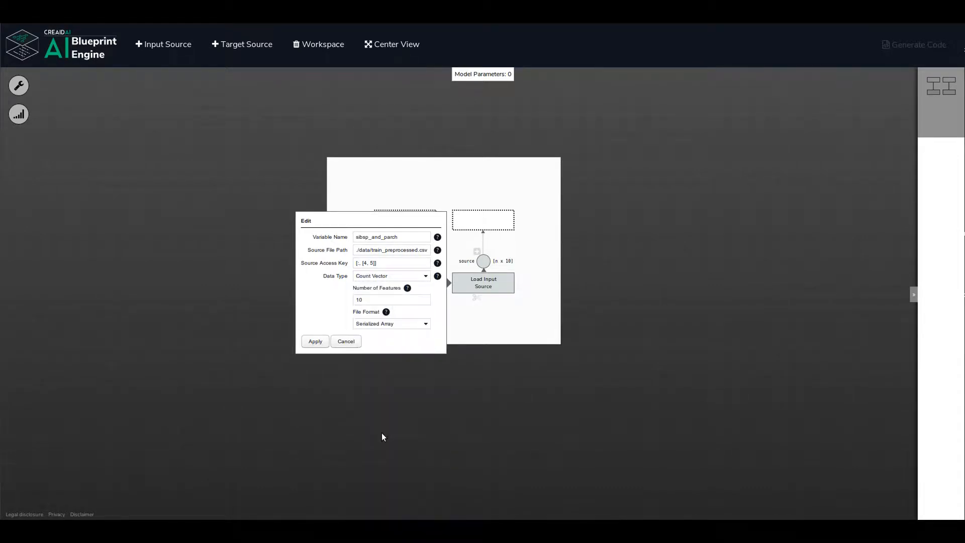
{"action": "double_click", "coordinate": [367, 297]}
{"action": "type", "text": "2"}
{"action": "left_click", "coordinate": [426, 324]}
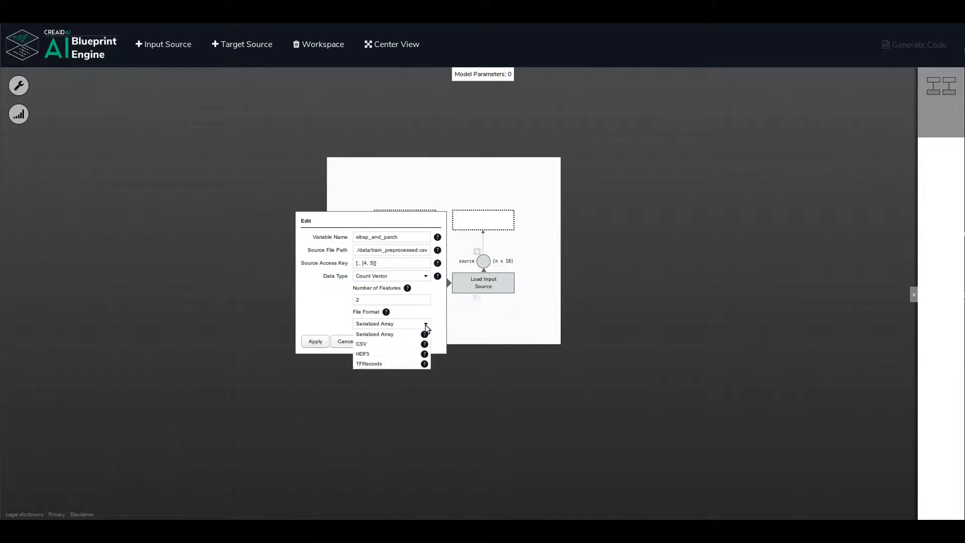
{"action": "left_click", "coordinate": [380, 344]}
{"action": "left_click", "coordinate": [315, 341]}
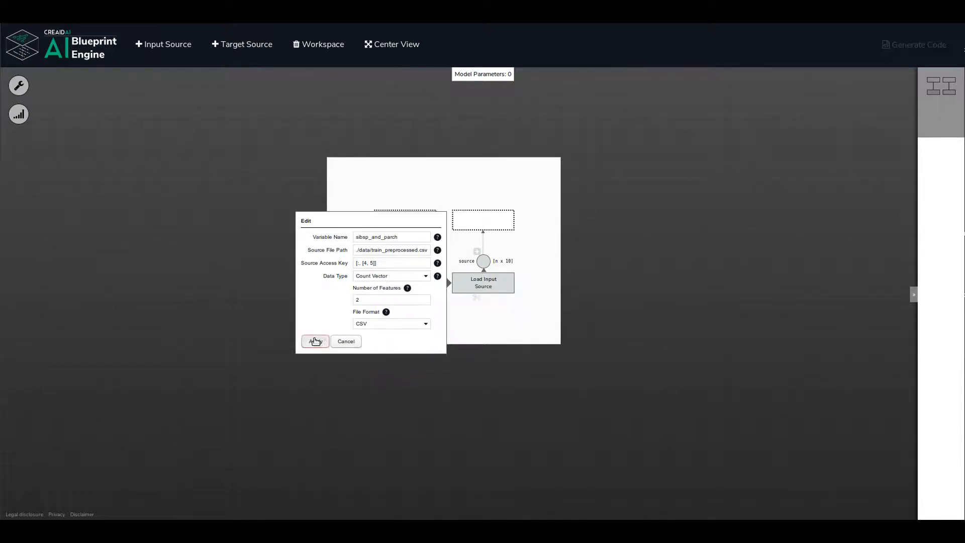
Add a third input source named gender, with file path ./data/train_preprocessed.csv and access key [:, 2].
{"action": "left_click", "coordinate": [154, 44]}
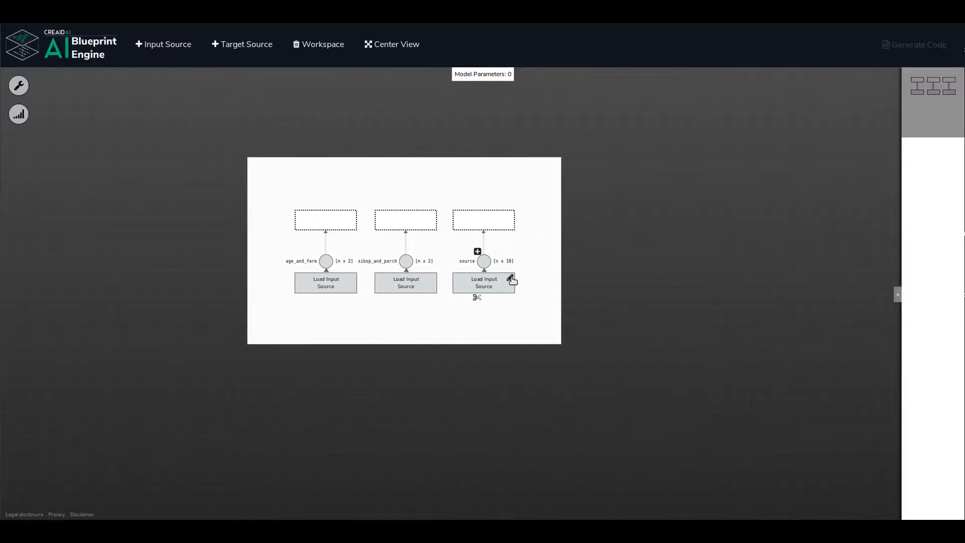
{"action": "left_click", "coordinate": [509, 276]}
{"action": "double_click", "coordinate": [421, 236]}
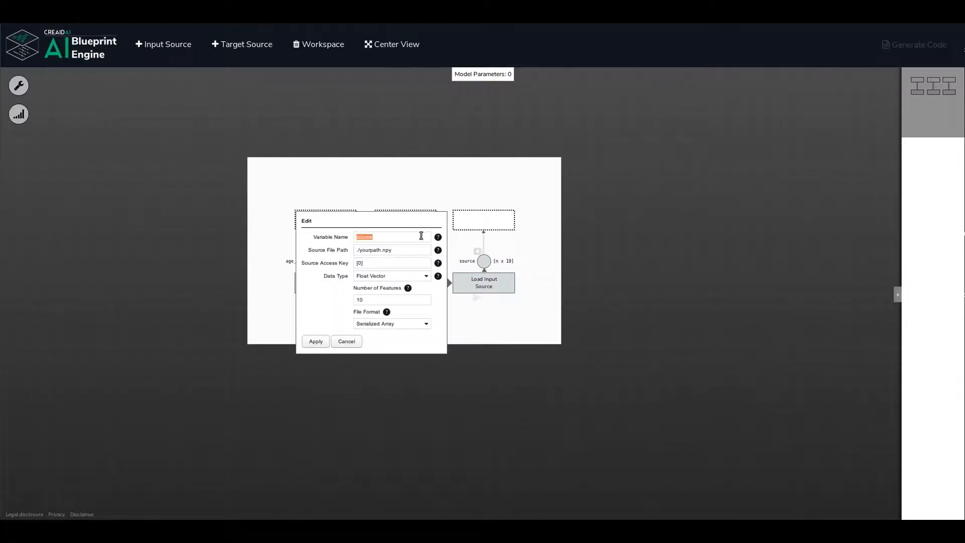
{"action": "type", "text": "gender"}
{"action": "triple_click", "coordinate": [403, 250]}
{"action": "key", "text": "ctrl+v"}
{"action": "key", "text": "BackSpace"}
Configure gender as a Single Binary Value in CSV format and apply the settings.
{"action": "left_click", "coordinate": [427, 278]}
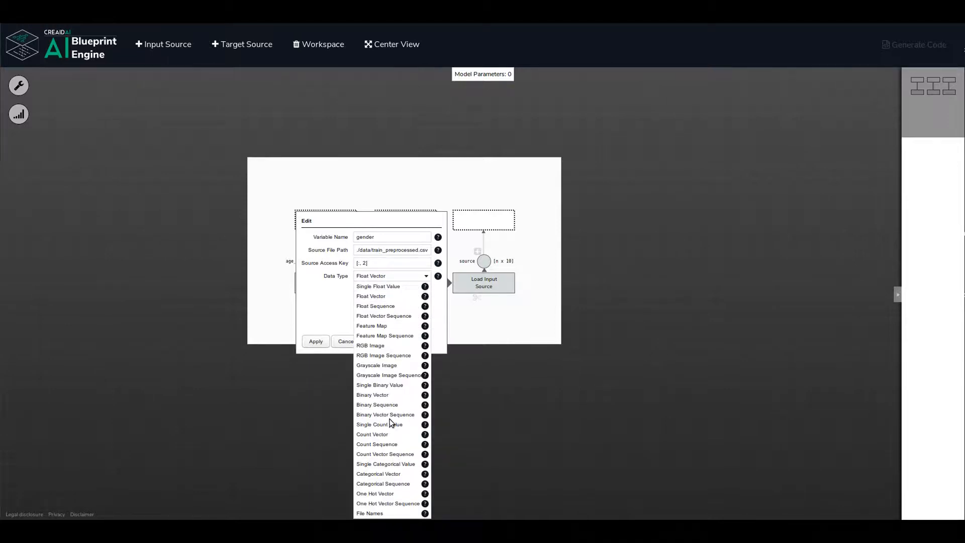
{"action": "left_click", "coordinate": [378, 386]}
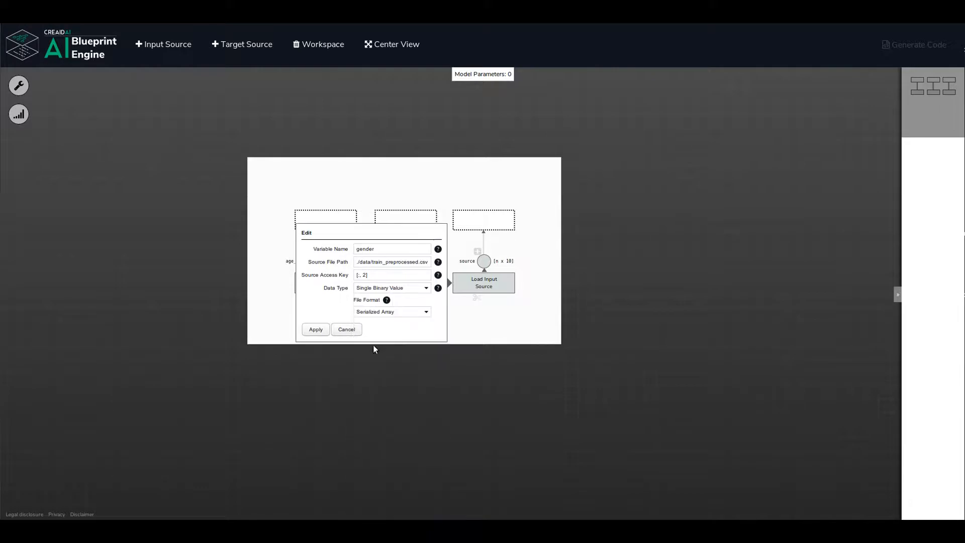
{"action": "left_click", "coordinate": [425, 312]}
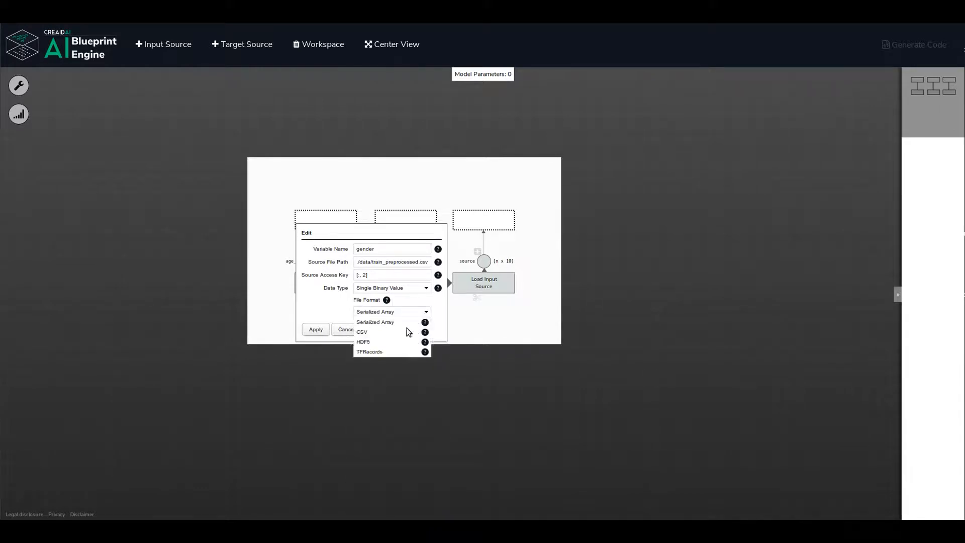
{"action": "left_click", "coordinate": [382, 334]}
{"action": "left_click", "coordinate": [315, 330]}
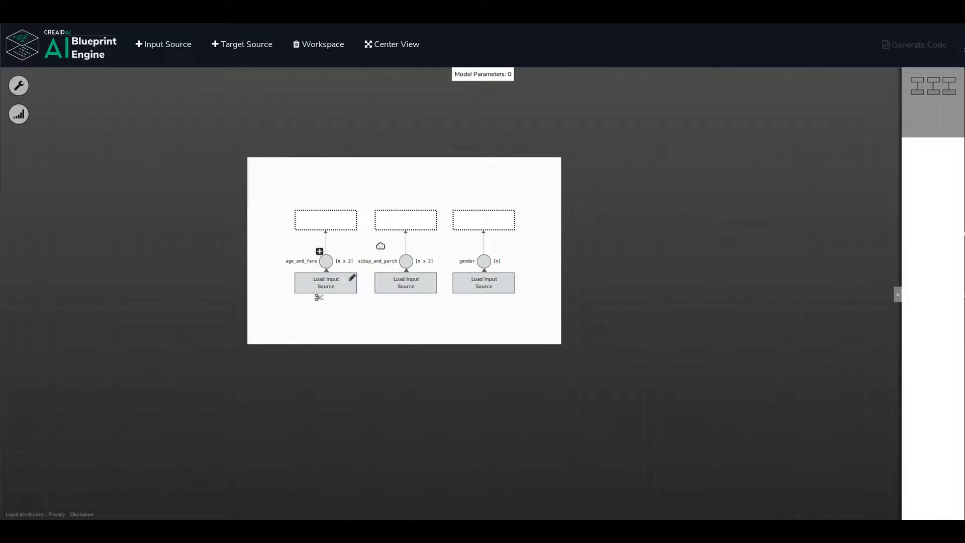
Add a fourth input source named pclass, with file path ./data/train_preprocessed.csv and access key [:, 1].
{"action": "left_click", "coordinate": [158, 47]}
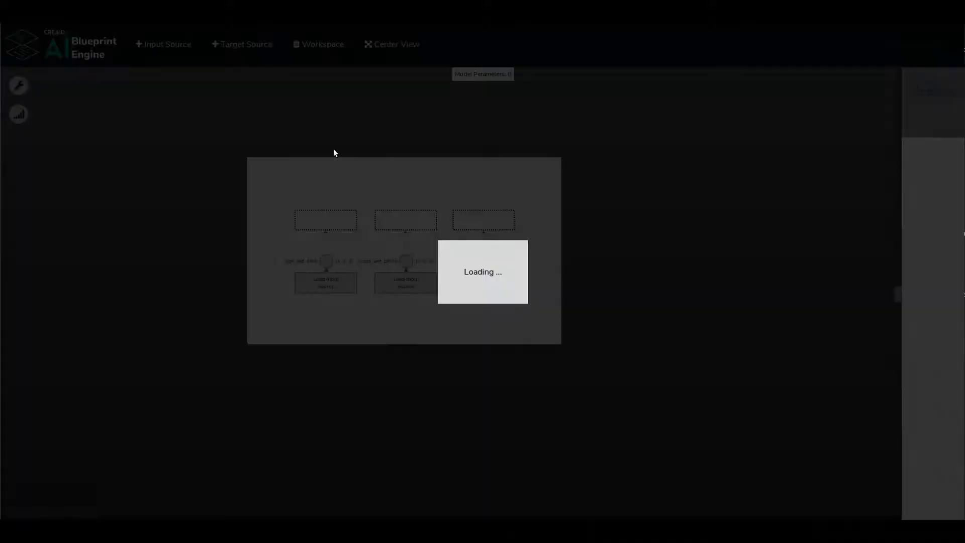
{"action": "left_click", "coordinate": [508, 279]}
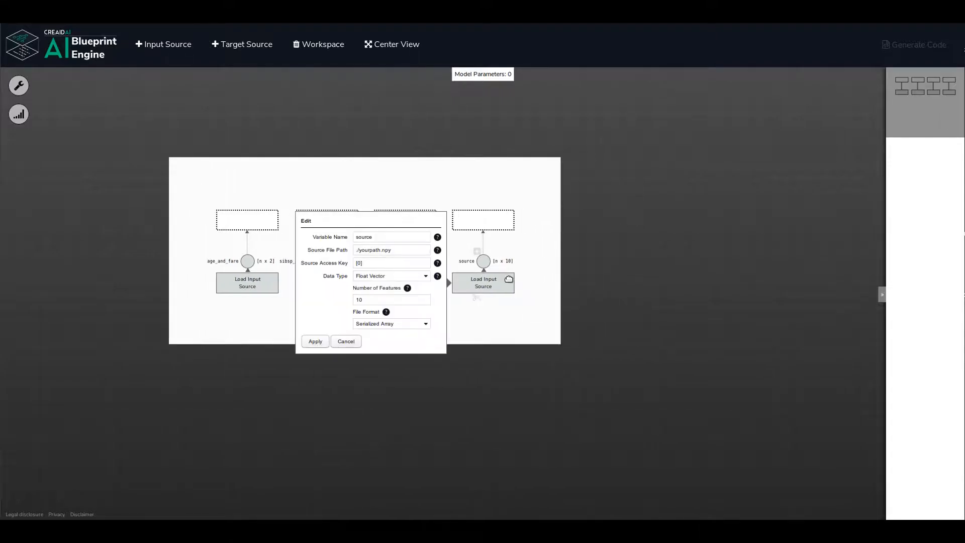
{"action": "double_click", "coordinate": [375, 238]}
{"action": "type", "text": "pclass"}
{"action": "key", "text": "Tab"}
{"action": "key", "text": "ctrl+v"}
{"action": "left_click", "coordinate": [382, 262]}
{"action": "key", "text": "BackSpace"}
{"action": "key", "text": "BackSpace"}
Configure pclass as a Single Categorical Value with vocabulary size 3 in CSV format and apply the settings.
{"action": "left_click", "coordinate": [425, 276]}
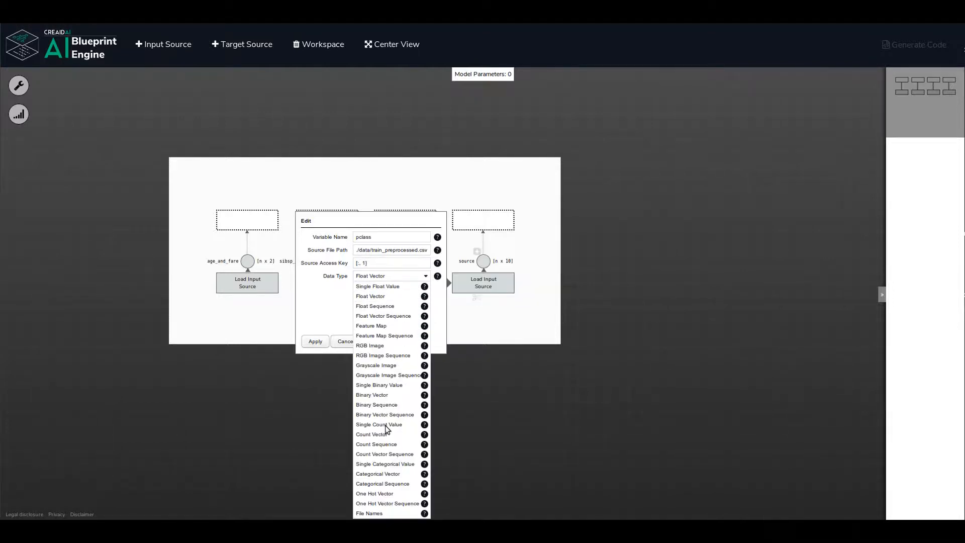
{"action": "left_click", "coordinate": [385, 465]}
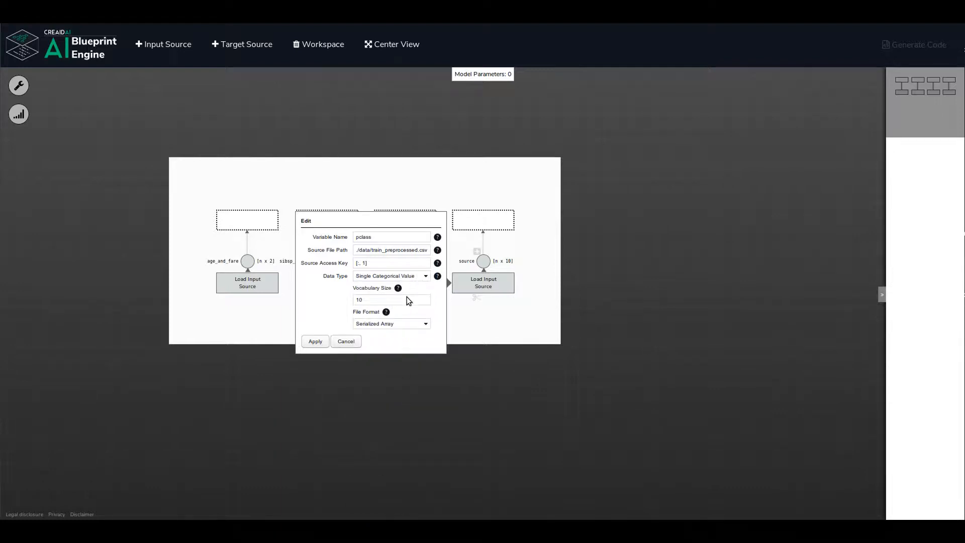
{"action": "double_click", "coordinate": [378, 298]}
{"action": "type", "text": "3"}
{"action": "left_click", "coordinate": [424, 325]}
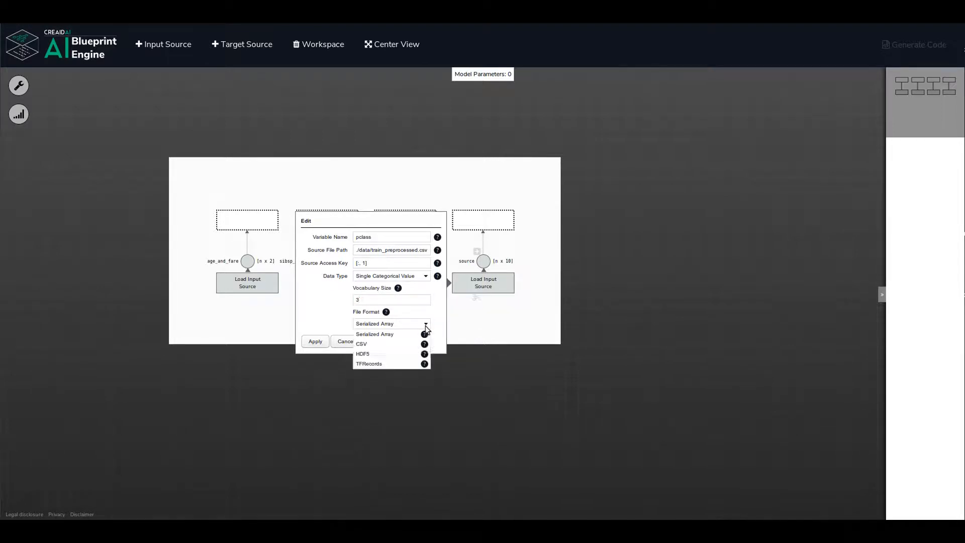
{"action": "left_click", "coordinate": [369, 346]}
{"action": "left_click", "coordinate": [314, 341]}
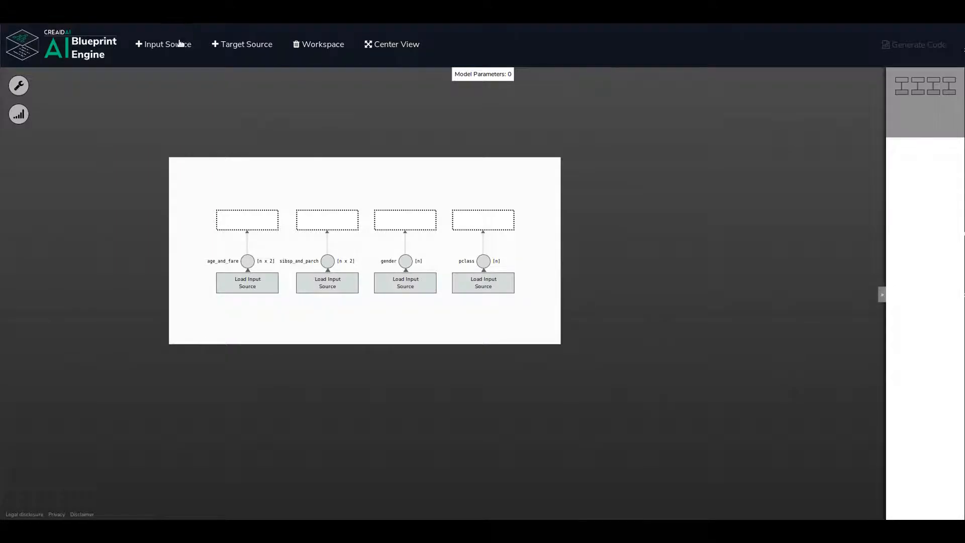
Add a fifth input source named embarked, with file path ./data/train_preprocessed.csv and access key [:, 7].
{"action": "left_click", "coordinate": [177, 43]}
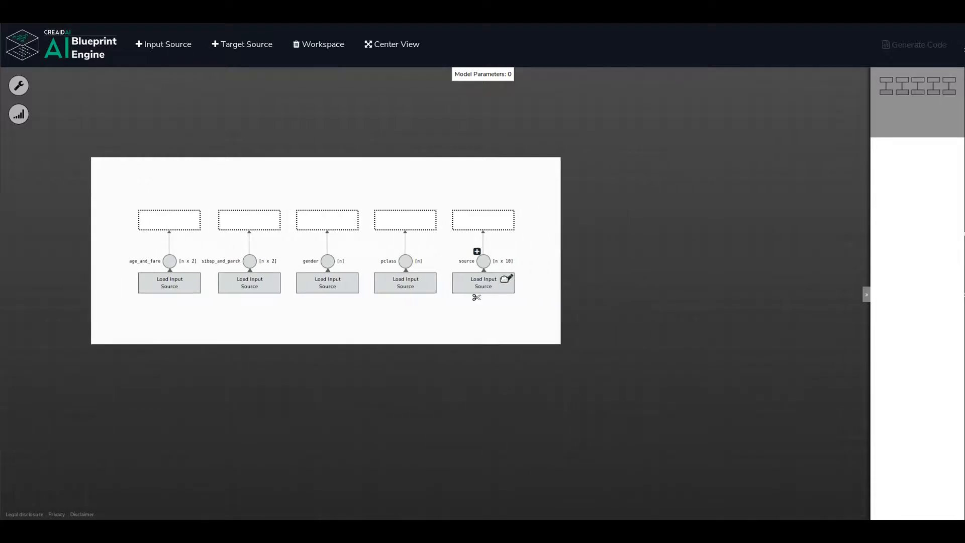
{"action": "left_click", "coordinate": [507, 278]}
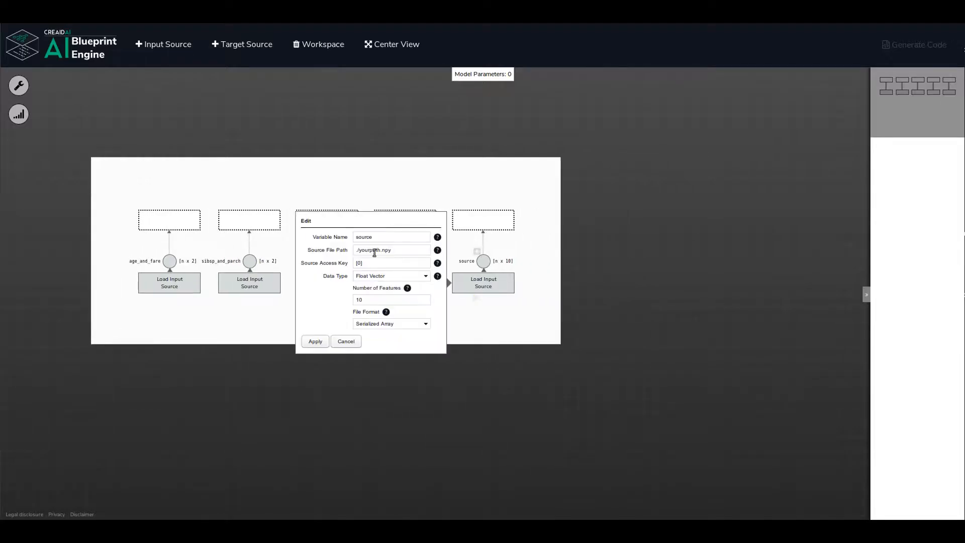
{"action": "double_click", "coordinate": [369, 237]}
{"action": "type", "text": "embarked"}
{"action": "triple_click", "coordinate": [390, 247]}
{"action": "type", "text": "./data/train_preprocessed.csv"}
{"action": "key", "text": "BackSpace"}
{"action": "key", "text": "BackSpace"}
Configure embarked as a Single Categorical Value with vocabulary size 3 in CSV format and apply the settings.
{"action": "left_click", "coordinate": [425, 276]}
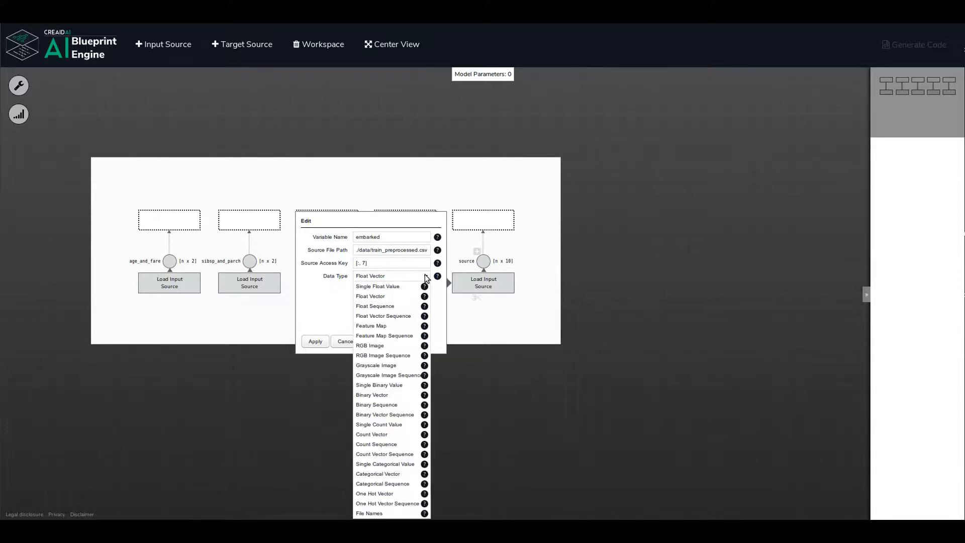
{"action": "left_click", "coordinate": [385, 463]}
{"action": "double_click", "coordinate": [373, 299]}
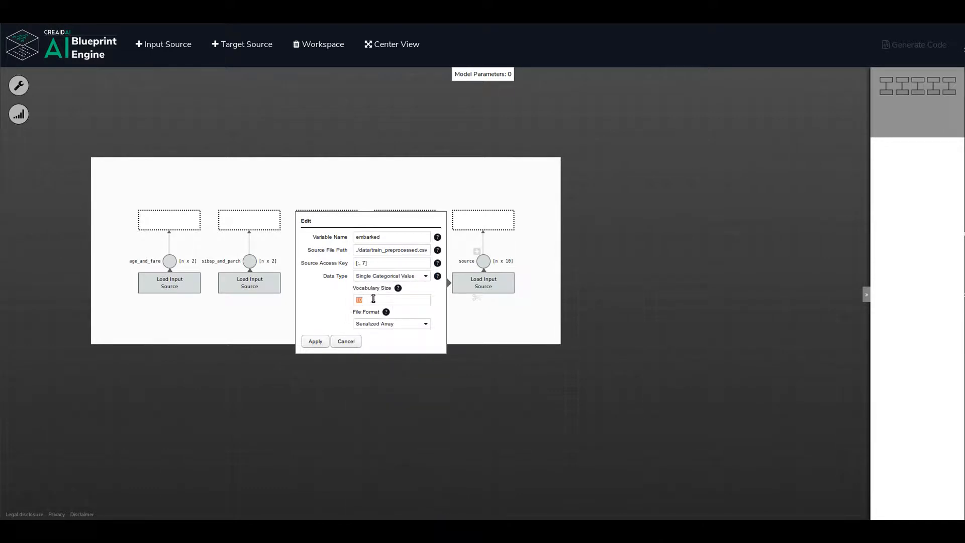
{"action": "type", "text": "3"}
{"action": "left_click", "coordinate": [427, 325]}
{"action": "left_click", "coordinate": [425, 344]}
{"action": "left_click", "coordinate": [315, 342]}
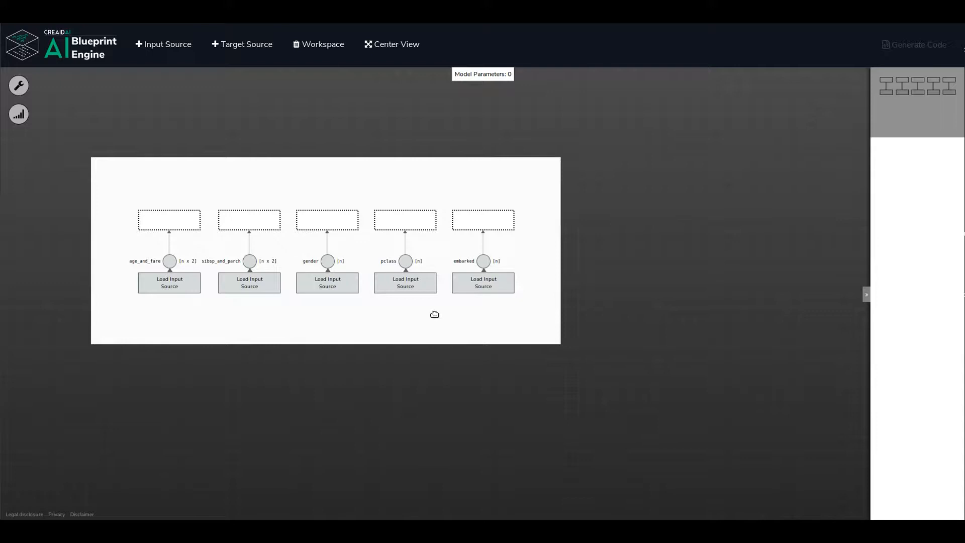
Add a target source named survived, with file path ./data/train_preprocessed.csv and access key [:, 0].
{"action": "mouse_move", "coordinate": [402, 294]}
{"action": "left_click", "coordinate": [250, 45]}
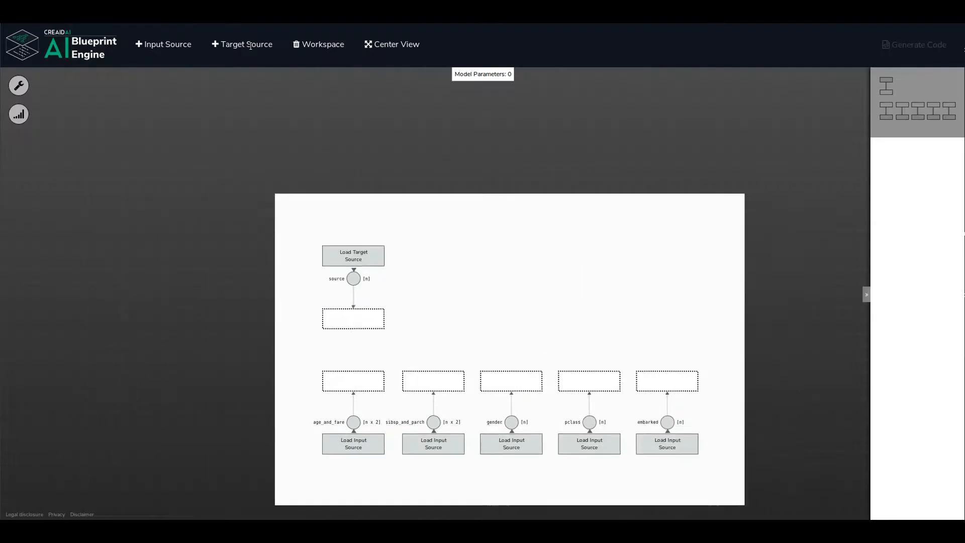
{"action": "left_click", "coordinate": [509, 282]}
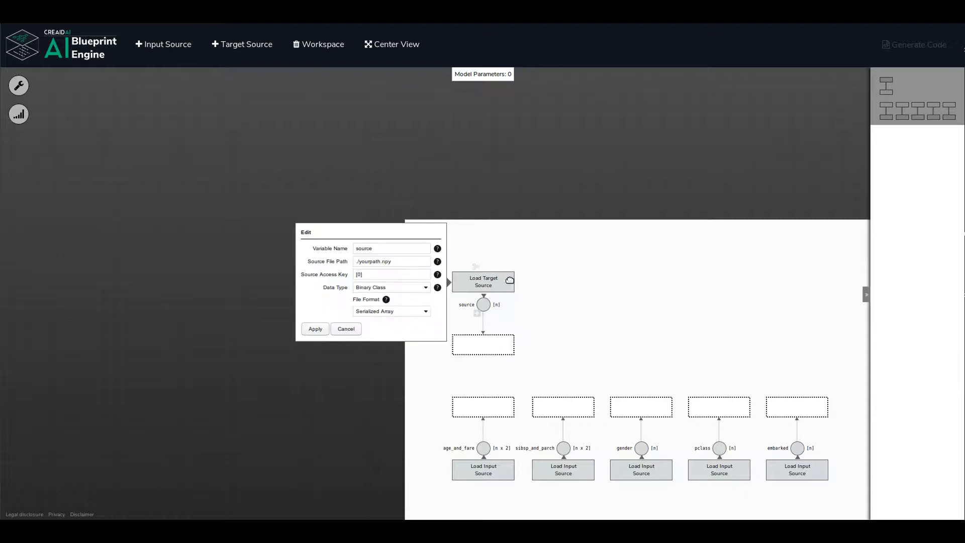
{"action": "double_click", "coordinate": [399, 250]}
{"action": "type", "text": "survived"}
{"action": "triple_click", "coordinate": [407, 261]}
{"action": "type", "text": "./data/train_preprocessed.csv"}
Set the survived target source's file format to CSV and apply its settings.
{"action": "left_click", "coordinate": [426, 311]}
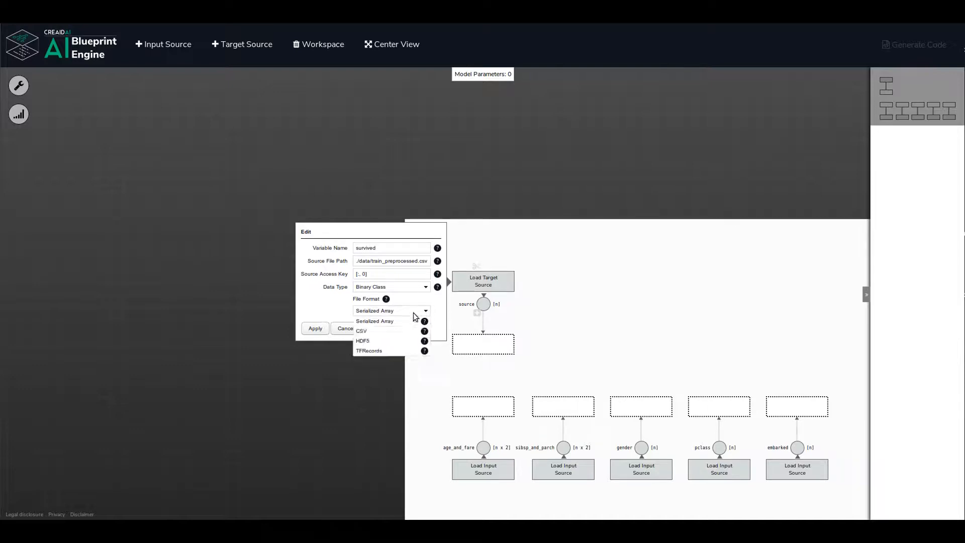
{"action": "left_click", "coordinate": [372, 332]}
{"action": "left_click", "coordinate": [314, 329]}
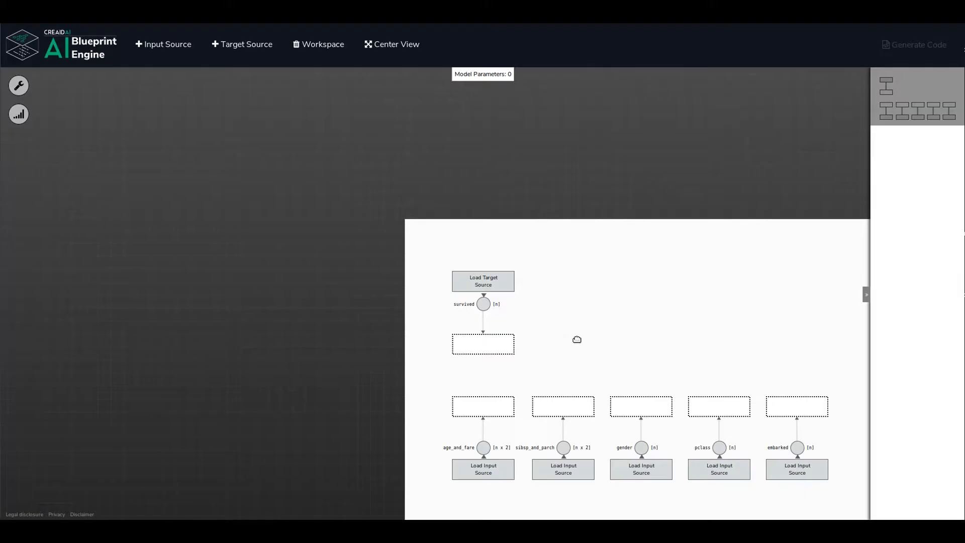
{"action": "left_click_drag", "start_coordinate": [572, 335], "coordinate": [430, 237]}
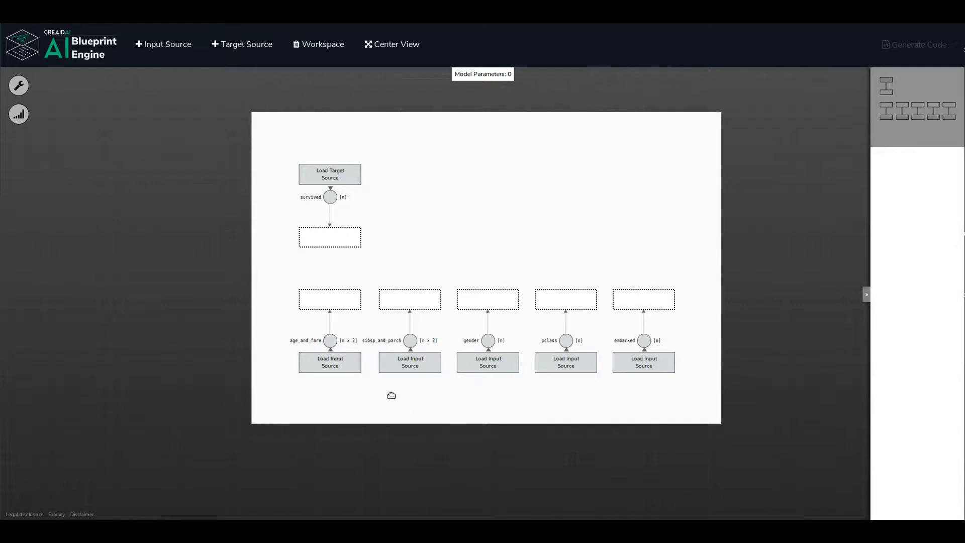
{"action": "mouse_move", "coordinate": [324, 350]}
{"action": "mouse_move", "coordinate": [302, 316]}
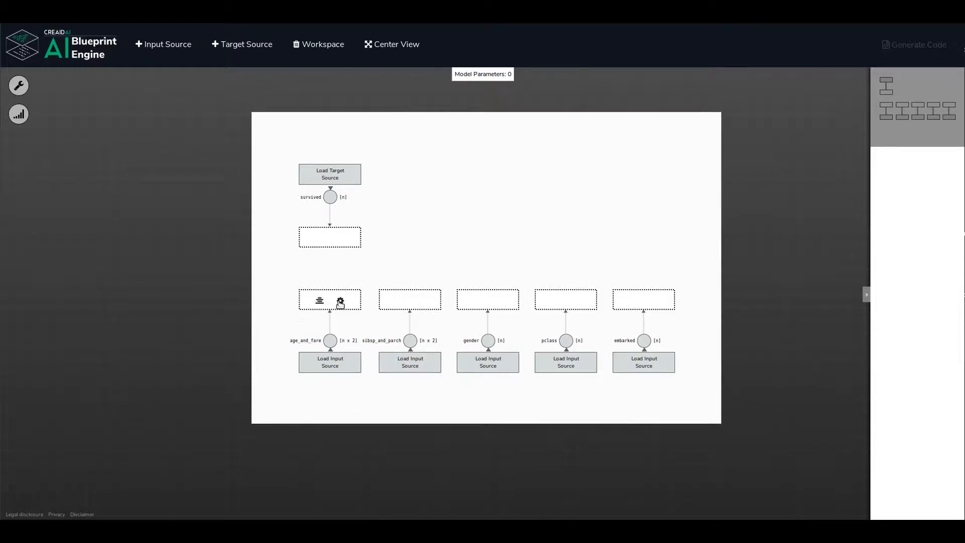
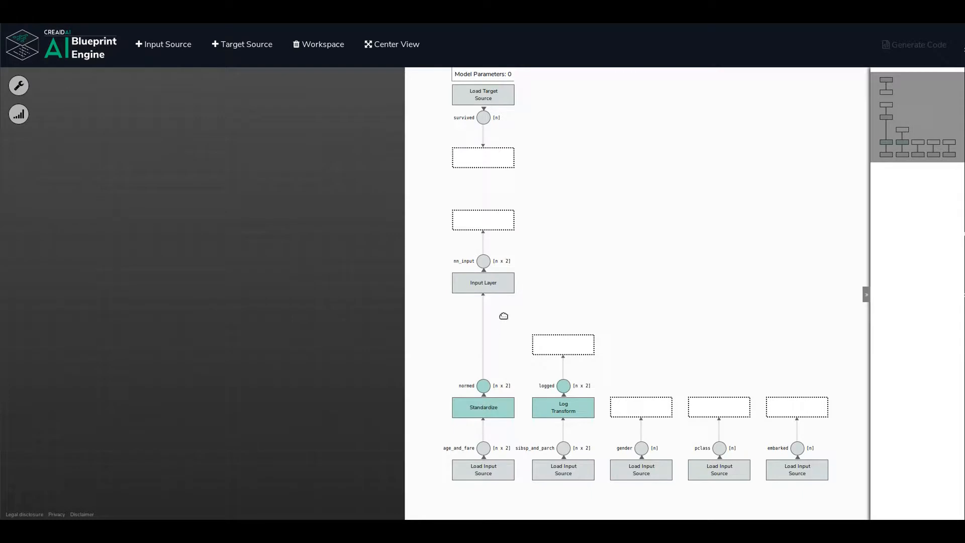
Connect the logged, gender, pclass and embarked outputs each to its own input layer.
{"action": "left_click", "coordinate": [553, 347]}
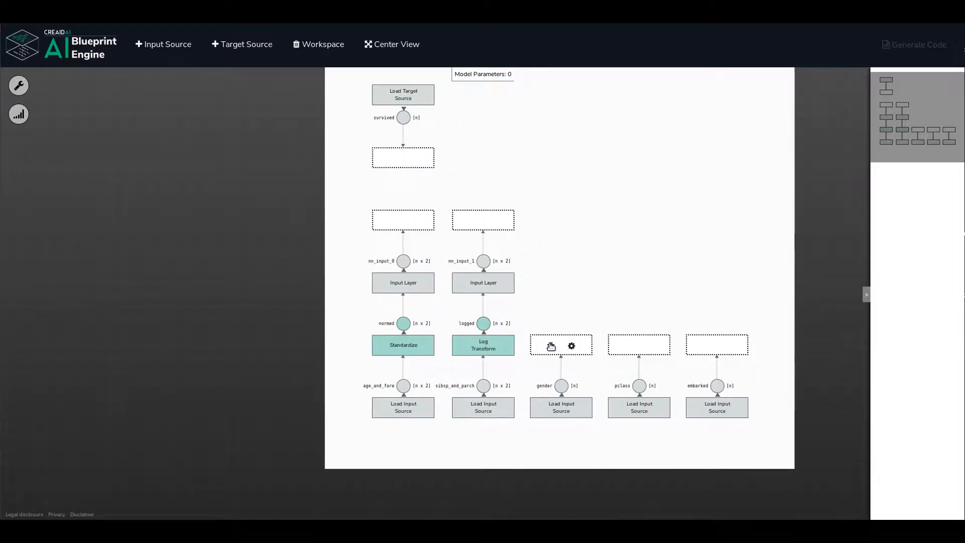
{"action": "left_click", "coordinate": [550, 346]}
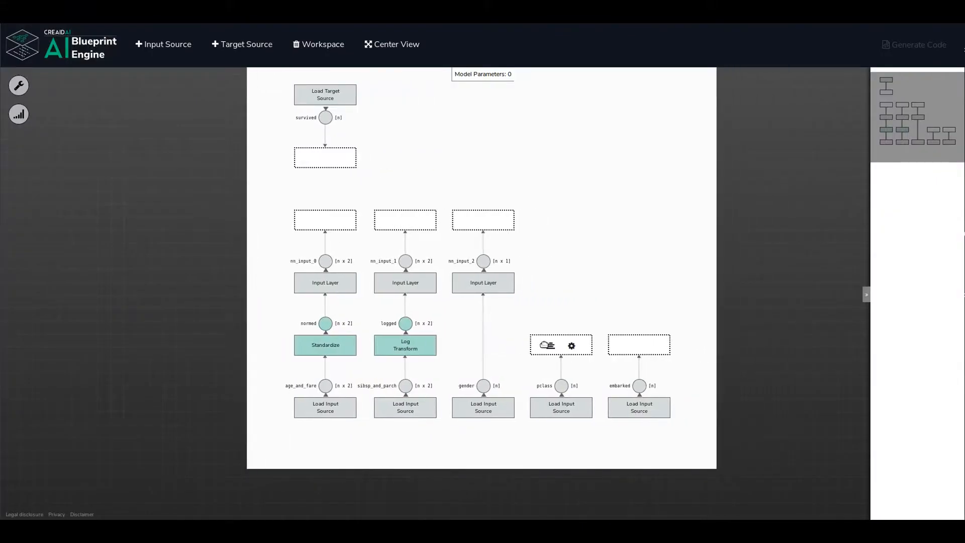
{"action": "left_click", "coordinate": [547, 344]}
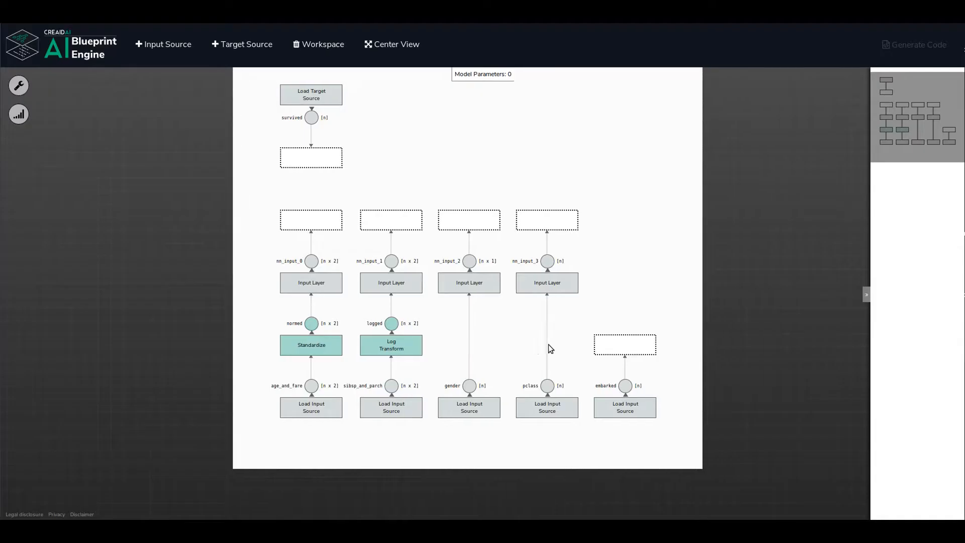
{"action": "left_click", "coordinate": [550, 345]}
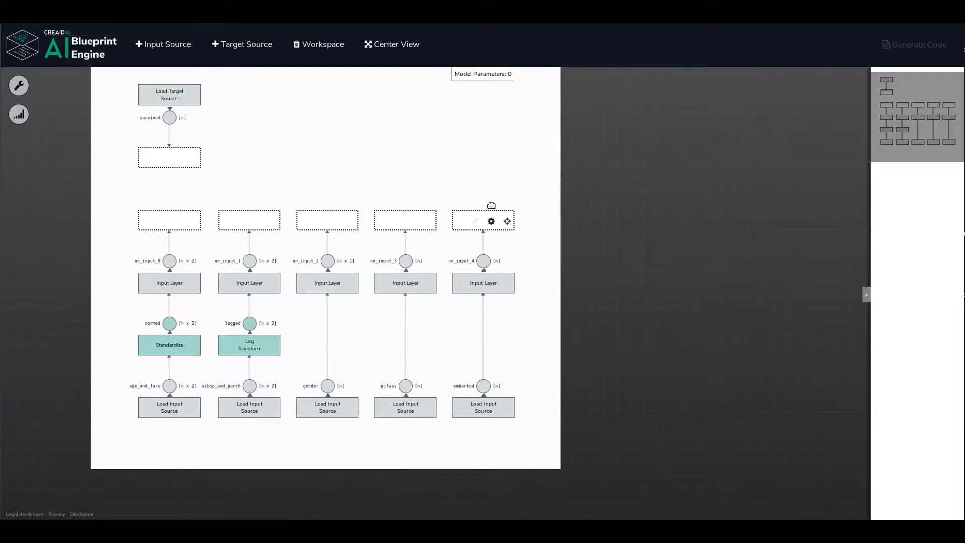
Add an Embeddings Layer on top of the pclass input layer and another on top of the embarked input layer.
{"action": "mouse_move", "coordinate": [493, 221]}
{"action": "left_click", "coordinate": [414, 221]}
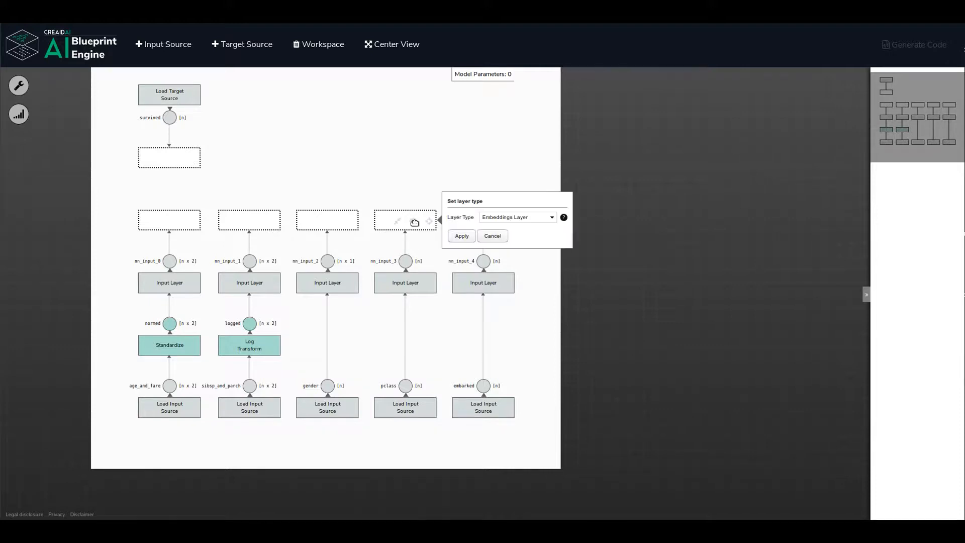
{"action": "left_click", "coordinate": [469, 236]}
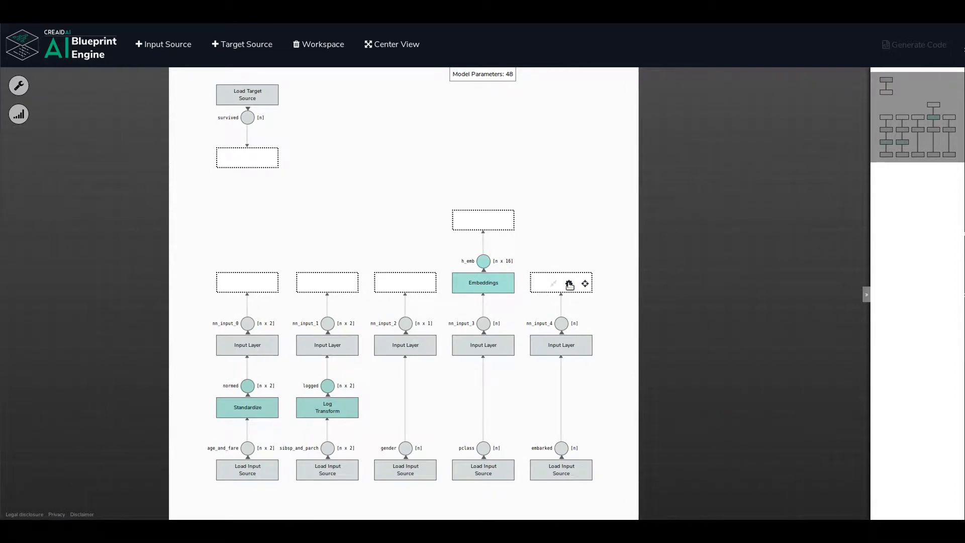
{"action": "left_click", "coordinate": [569, 284]}
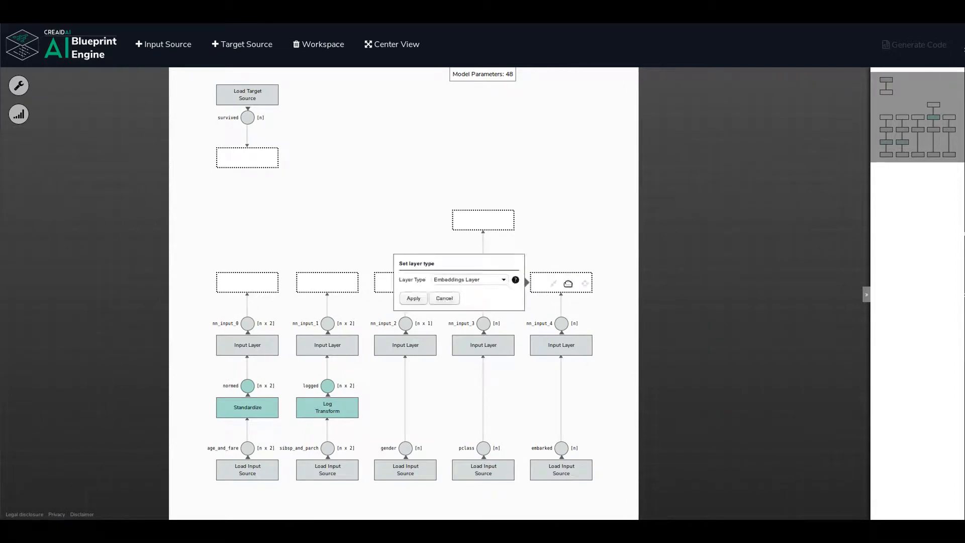
{"action": "left_click", "coordinate": [413, 298]}
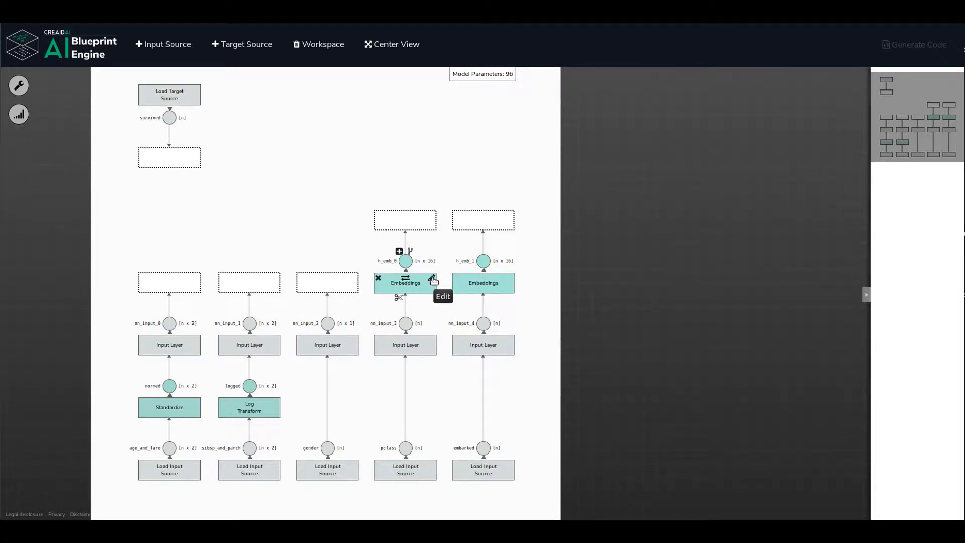
Set the embedding size of the pclass Embeddings layer to 10.
{"action": "left_click", "coordinate": [433, 280]}
{"action": "double_click", "coordinate": [499, 284]}
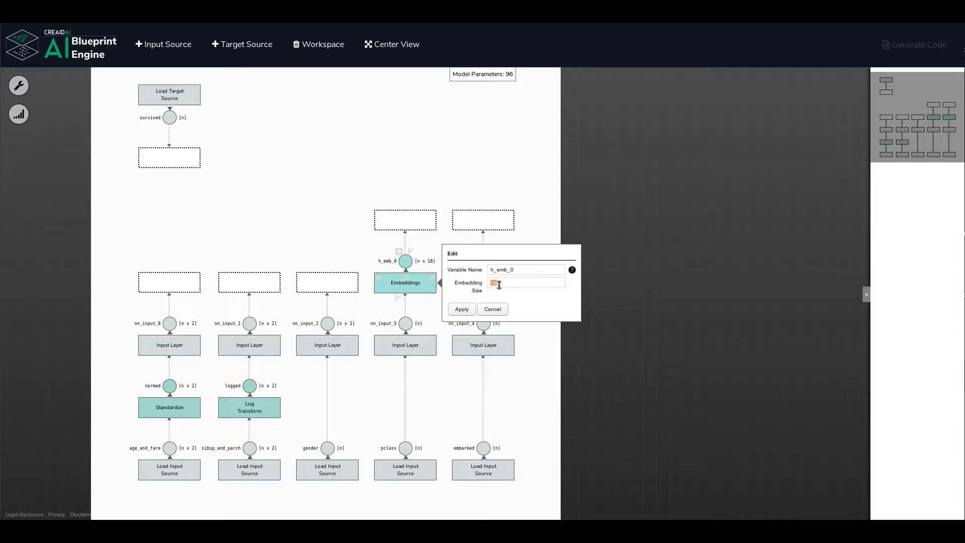
{"action": "type", "text": "10"}
{"action": "left_click", "coordinate": [461, 311]}
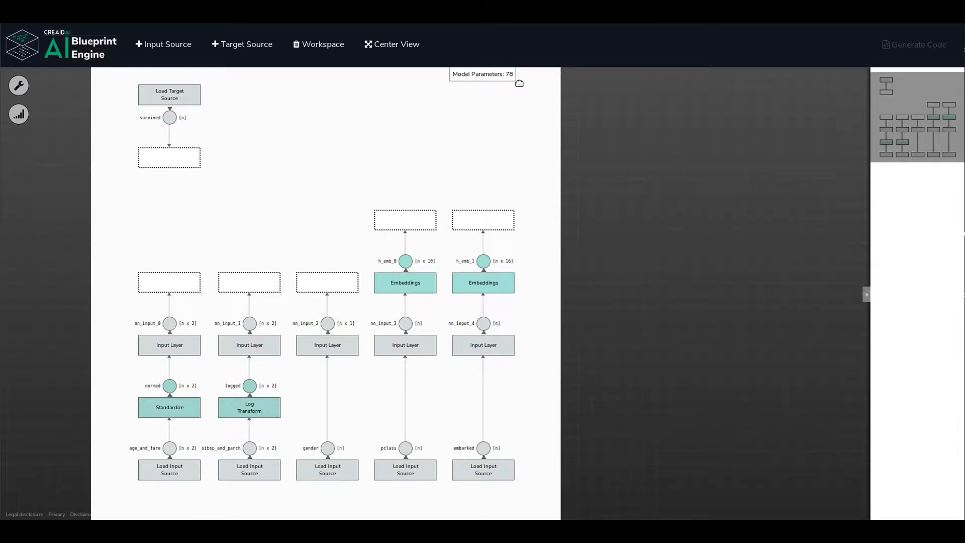
Set the embedding size of the embarked Embeddings layer to 10.
{"action": "left_click_drag", "start_coordinate": [513, 97], "coordinate": [547, 91]}
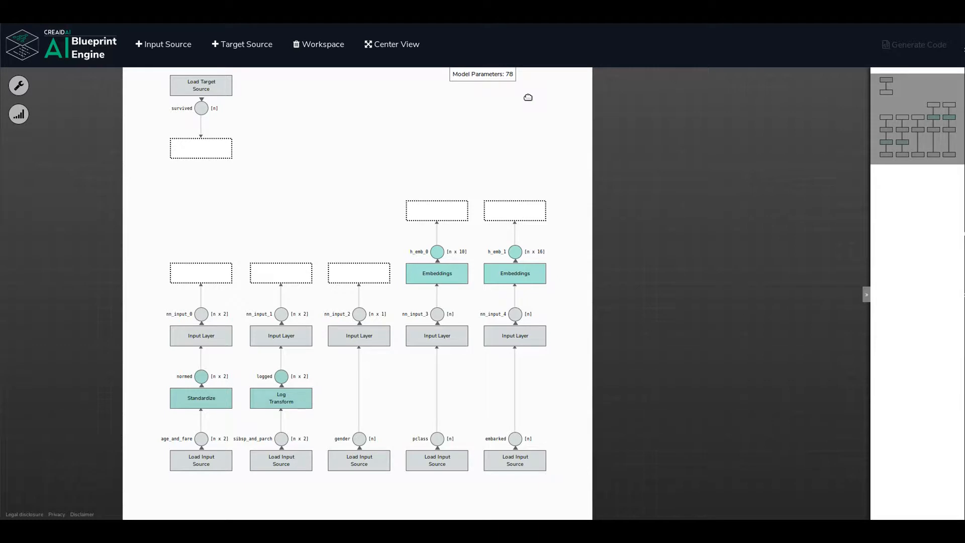
{"action": "mouse_move", "coordinate": [525, 120]}
{"action": "left_mouse_down"}
{"action": "mouse_move", "coordinate": [517, 127]}
{"action": "mouse_move", "coordinate": [537, 110]}
{"action": "mouse_move", "coordinate": [515, 122]}
{"action": "left_mouse_up"}
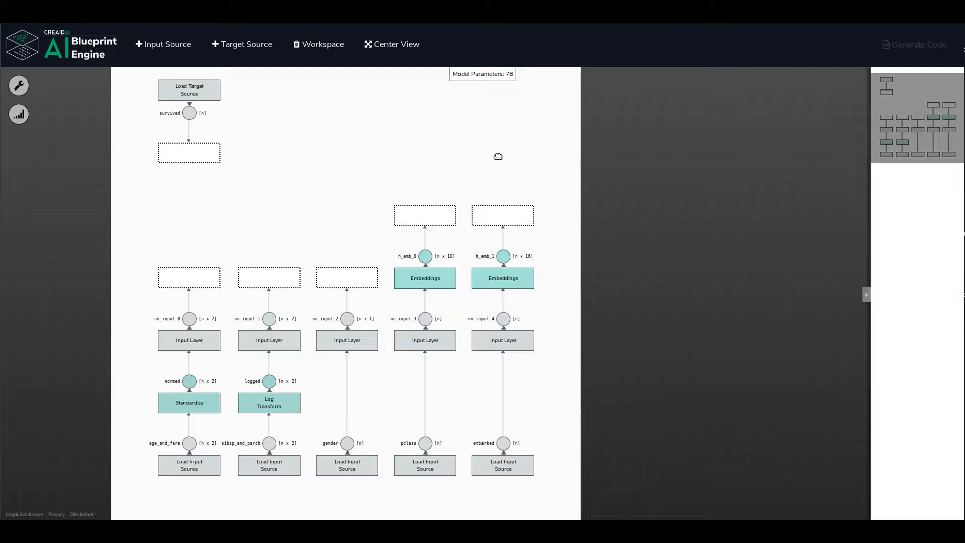
{"action": "left_click", "coordinate": [527, 273]}
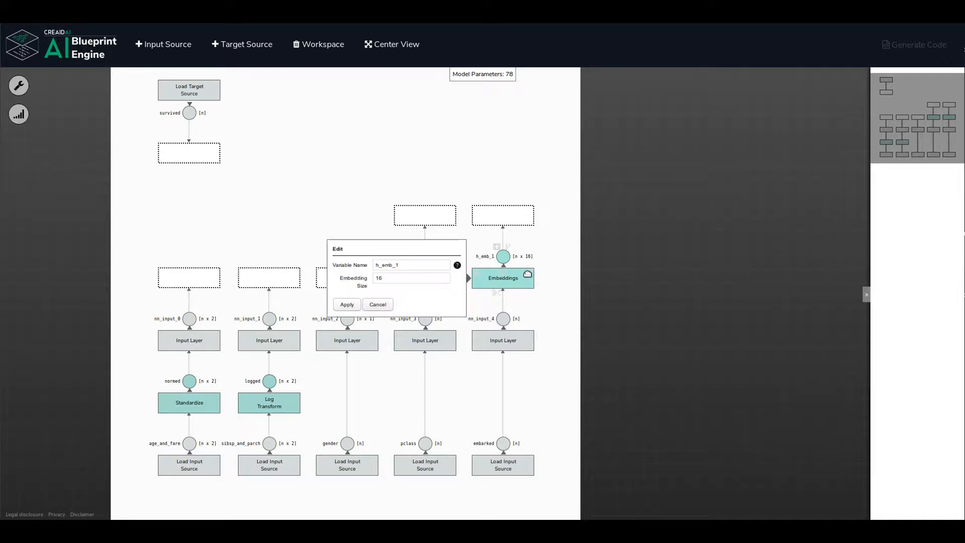
{"action": "double_click", "coordinate": [422, 278]}
{"action": "type", "text": "10"}
{"action": "left_click", "coordinate": [346, 304]}
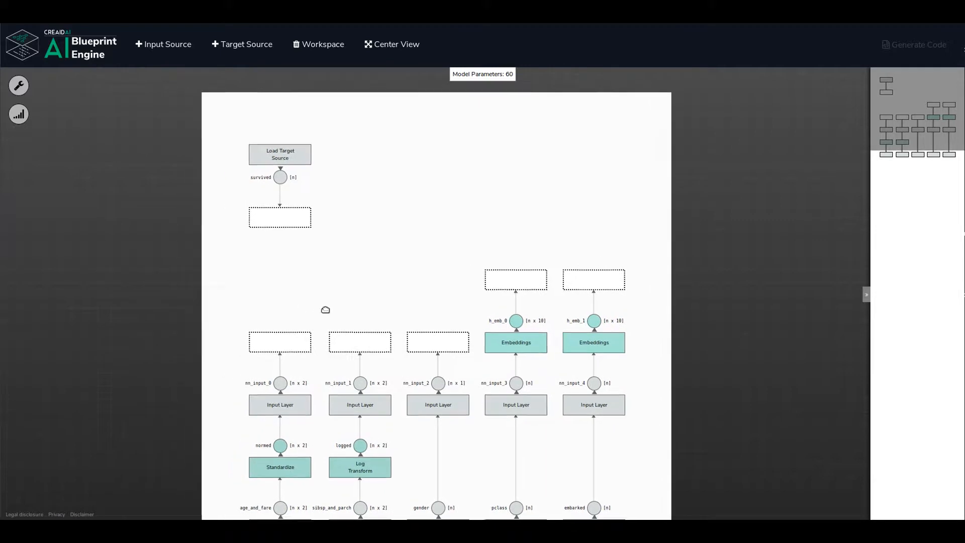
Merge the nn_input_0 output with nn_input_1 [Input Layer] using the Concatenation operation.
{"action": "mouse_move", "coordinate": [321, 320]}
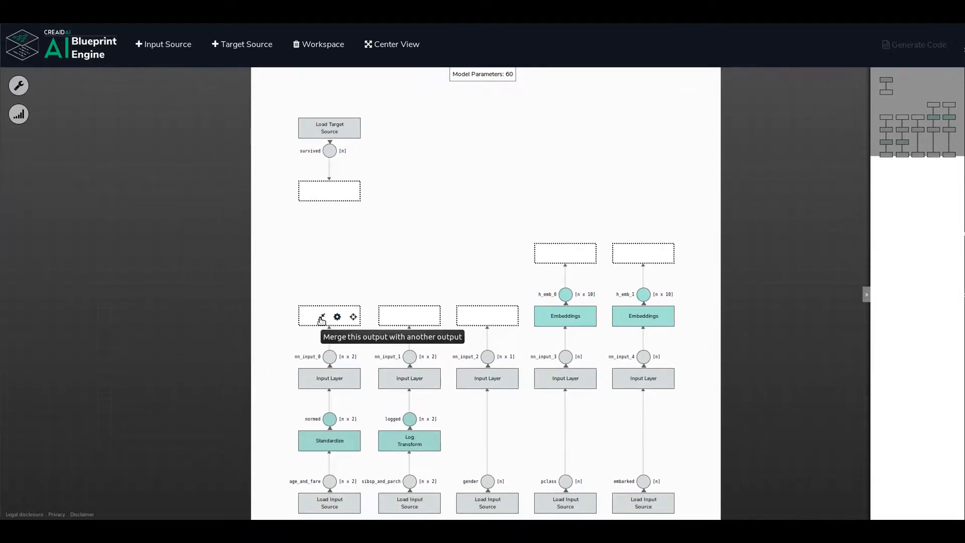
{"action": "left_click", "coordinate": [322, 319]}
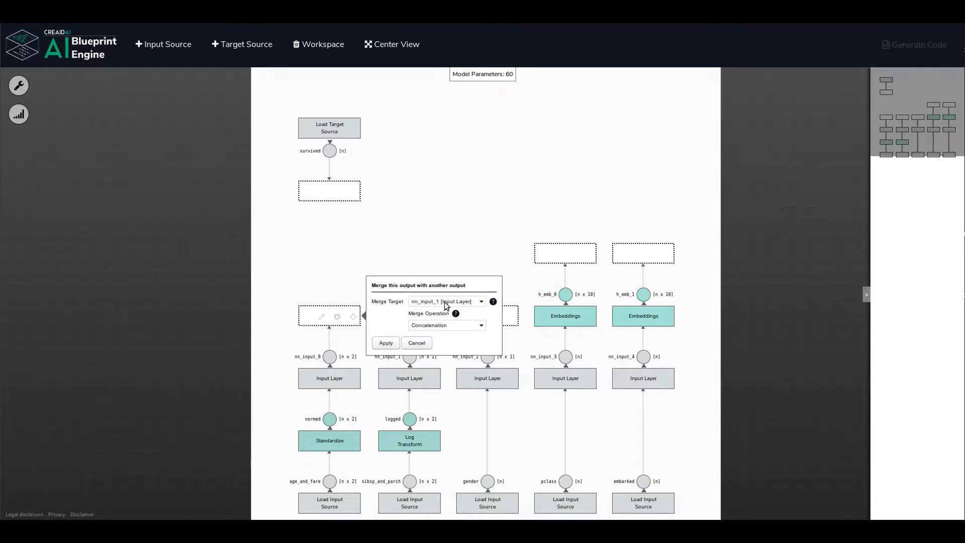
{"action": "left_click", "coordinate": [482, 301]}
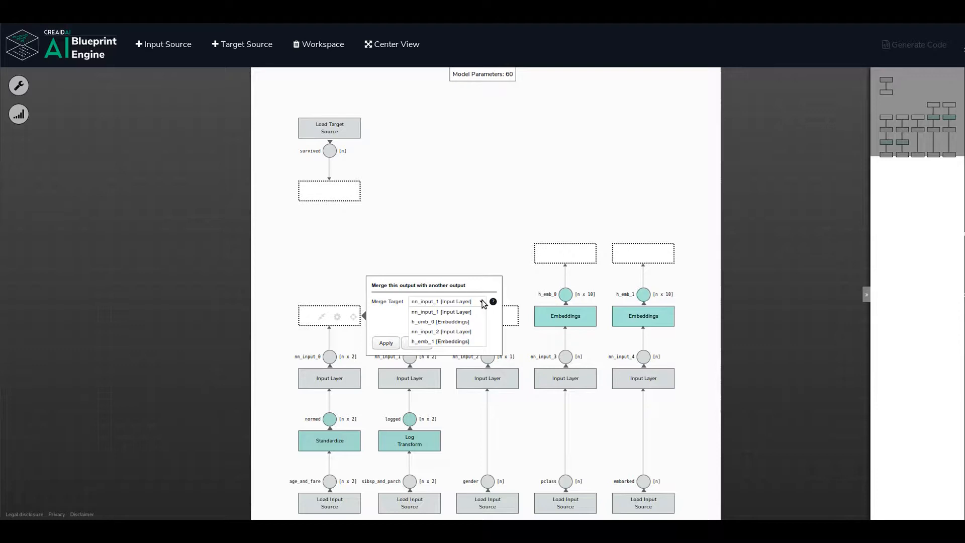
{"action": "left_click", "coordinate": [450, 303]}
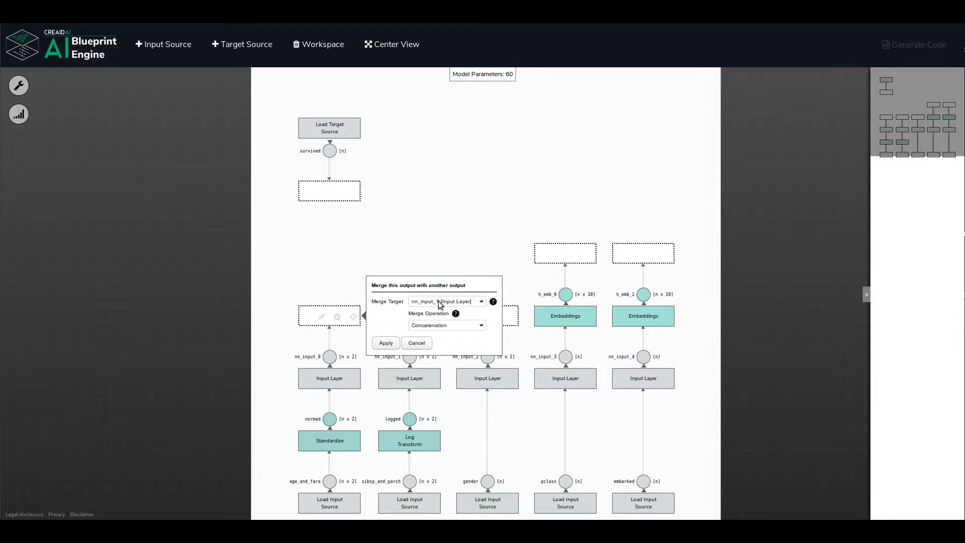
{"action": "left_click", "coordinate": [387, 343]}
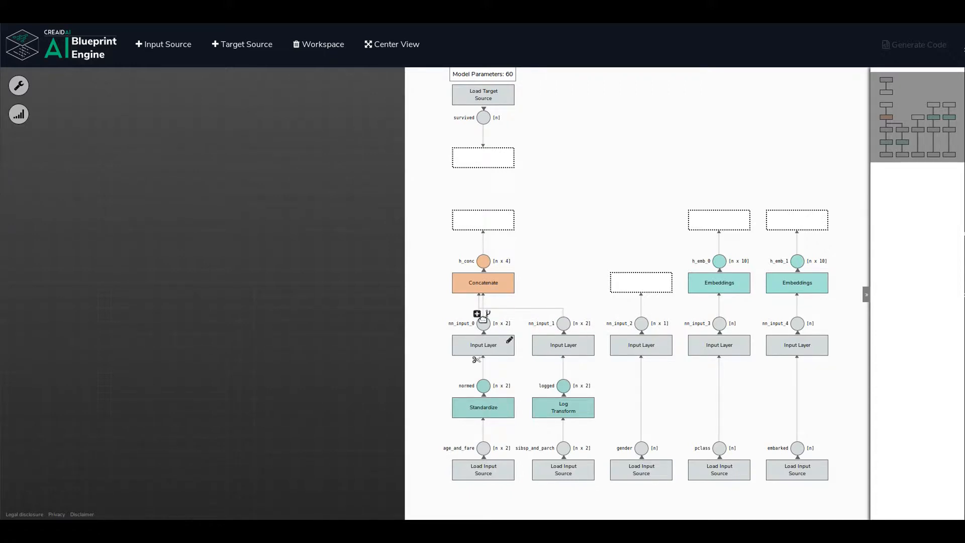
Rename the variable of the age_and_fare input layer as input_af.
{"action": "left_click", "coordinate": [510, 341]}
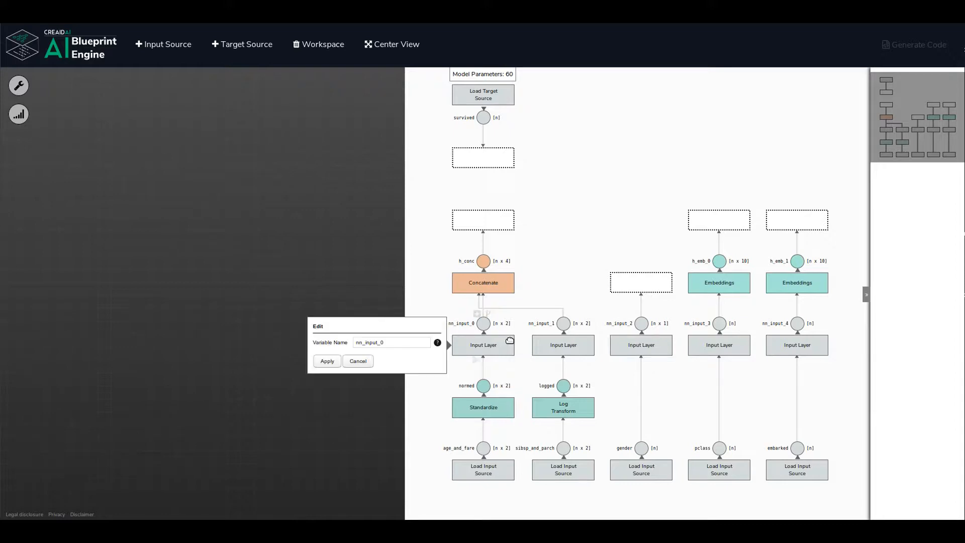
{"action": "left_click", "coordinate": [409, 343]}
{"action": "key", "text": "shift+Left"}
{"action": "triple_click", "coordinate": [409, 343]}
{"action": "type", "text": "input_af"}
{"action": "left_click", "coordinate": [327, 361]}
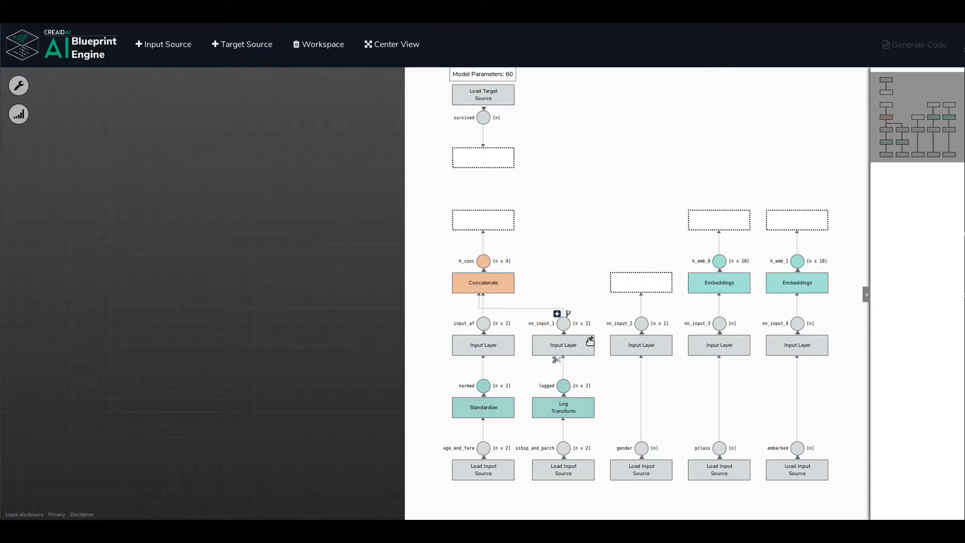
Rename the variable of the sibsp_and_parch input layer as input_sp and that of the gender input layer as input_gender.
{"action": "left_click", "coordinate": [583, 341]}
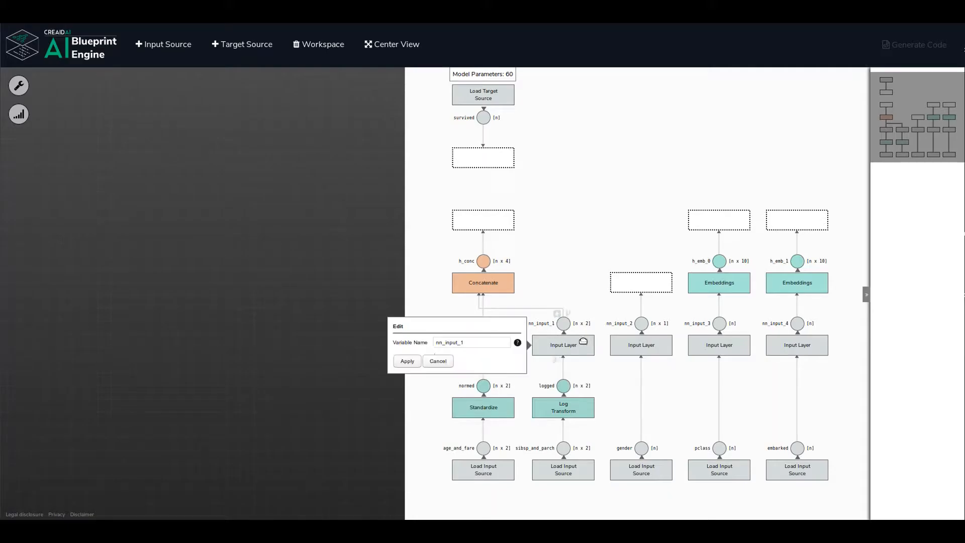
{"action": "double_click", "coordinate": [461, 342]}
{"action": "left_click", "coordinate": [407, 360]}
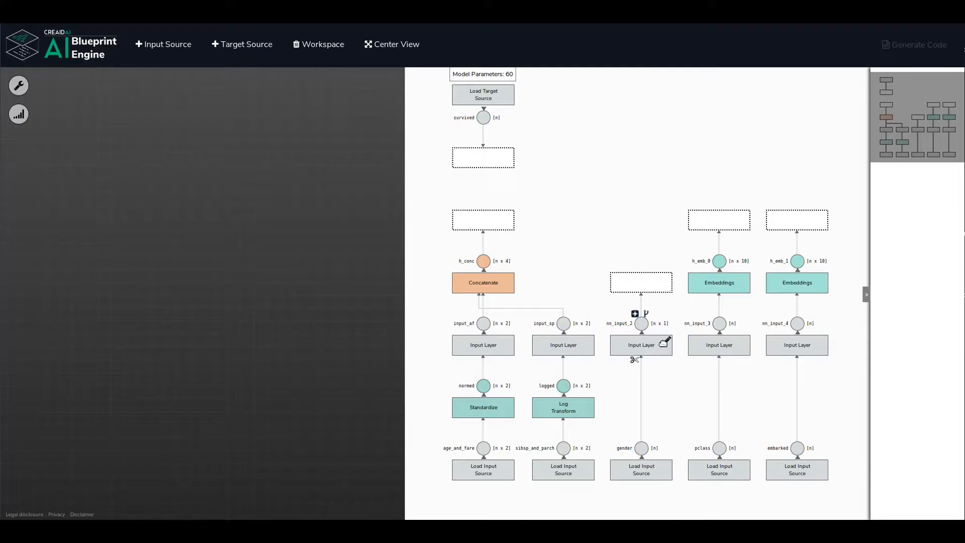
{"action": "left_click", "coordinate": [664, 342]}
{"action": "double_click", "coordinate": [537, 345]}
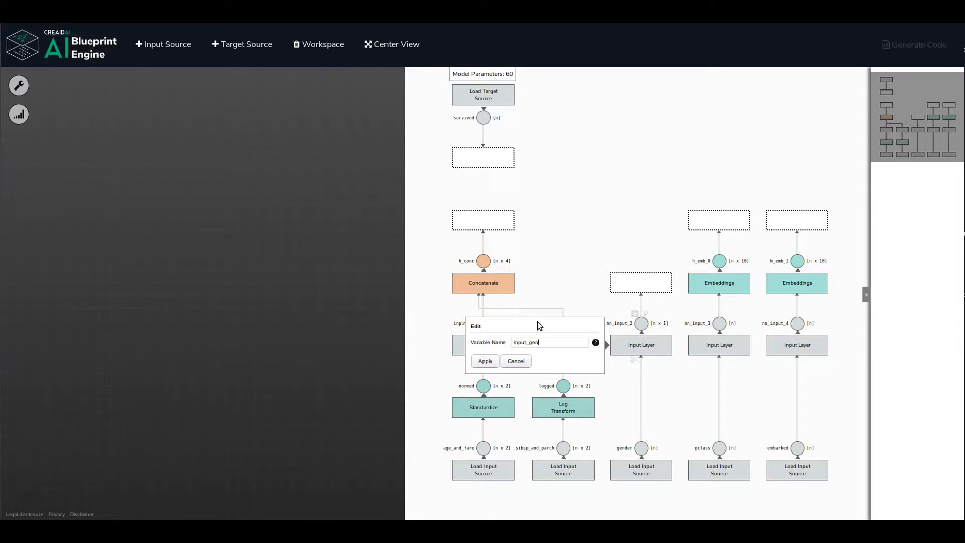
{"action": "left_click", "coordinate": [485, 360]}
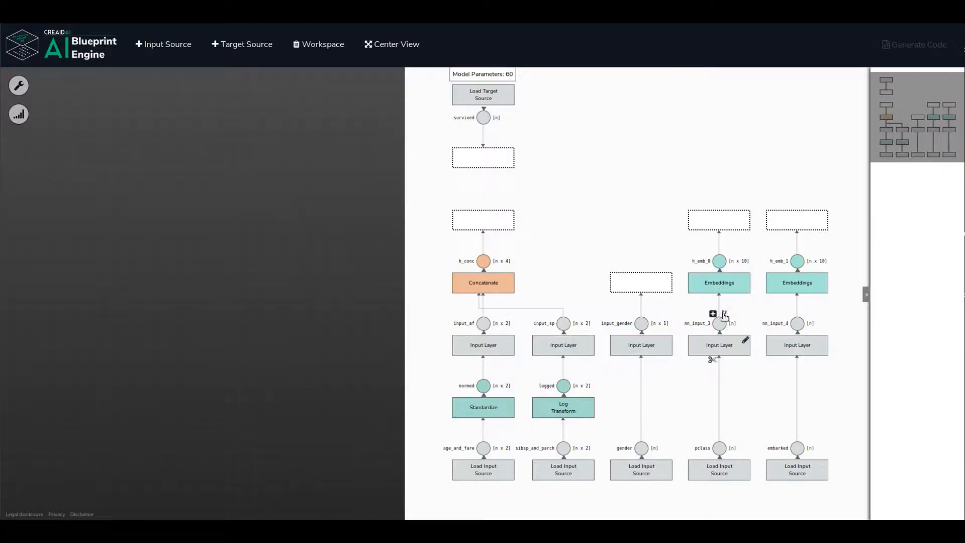
Rename the variable of the pclass Embeddings layer as emb_pclass.
{"action": "mouse_move", "coordinate": [727, 257]}
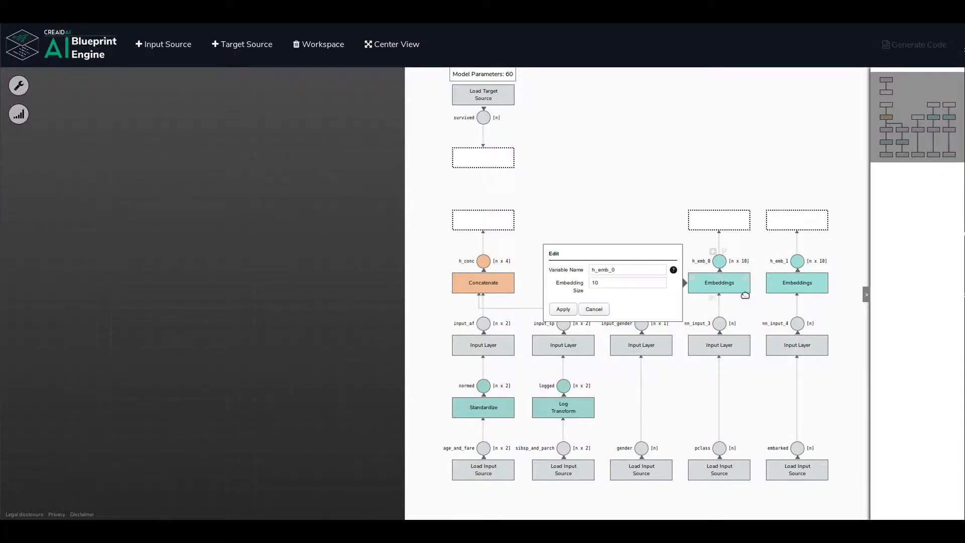
{"action": "double_click", "coordinate": [642, 269]}
{"action": "left_click", "coordinate": [620, 269]}
{"action": "key", "text": "BackSpace"}
{"action": "key", "text": "BackSpace"}
{"action": "key", "text": "BackSpace"}
{"action": "key", "text": "BackSpace"}
{"action": "key", "text": "BackSpace"}
{"action": "key", "text": "BackSpace"}
{"action": "type", "text": "emb_pcla"}
{"action": "left_click", "coordinate": [563, 309]}
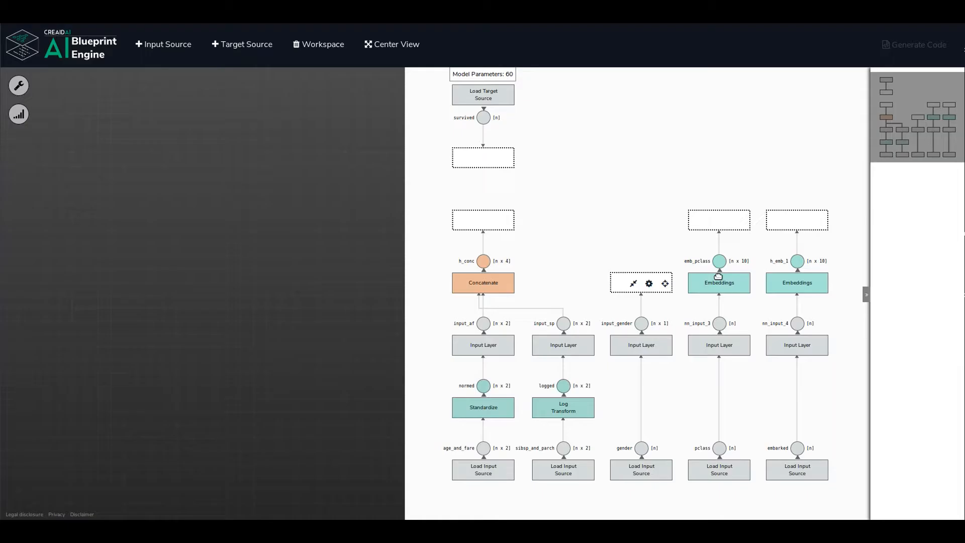
{"action": "mouse_move", "coordinate": [809, 222]}
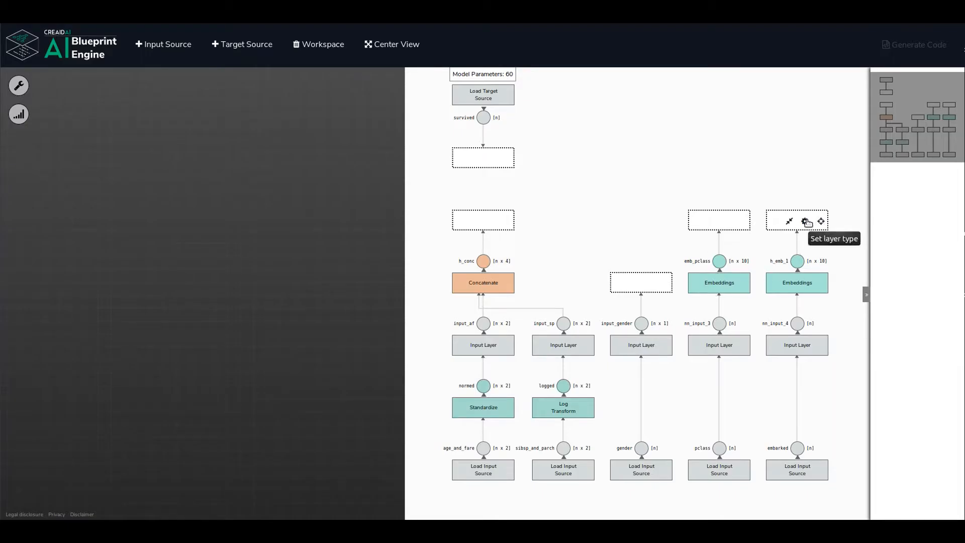
{"action": "left_click", "coordinate": [805, 222]}
{"action": "left_click", "coordinate": [685, 234]}
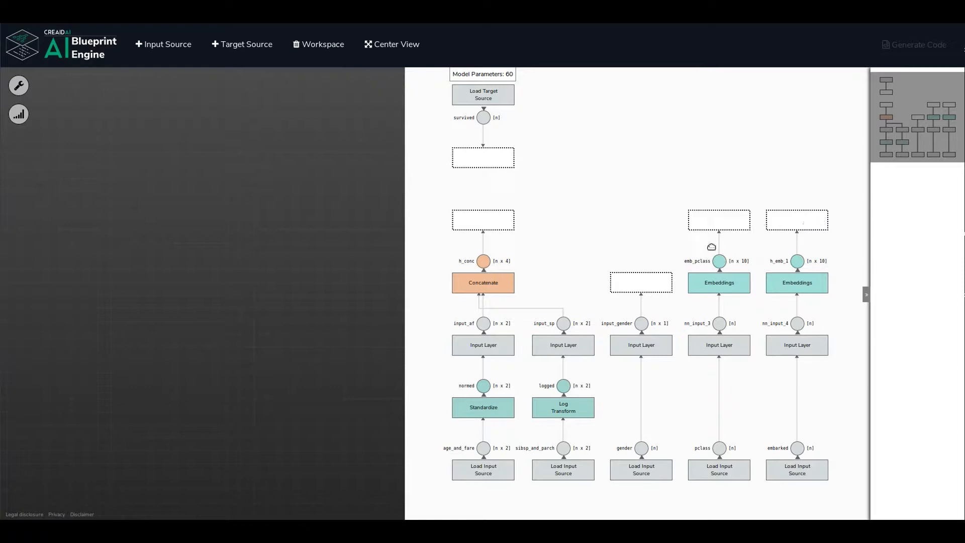
Rename the variable of the embarked Embeddings layer as emb_embarked.
{"action": "left_click", "coordinate": [824, 280]}
{"action": "left_click", "coordinate": [706, 271]}
{"action": "key", "text": "shift+Left"}
{"action": "key", "text": "shift+Home"}
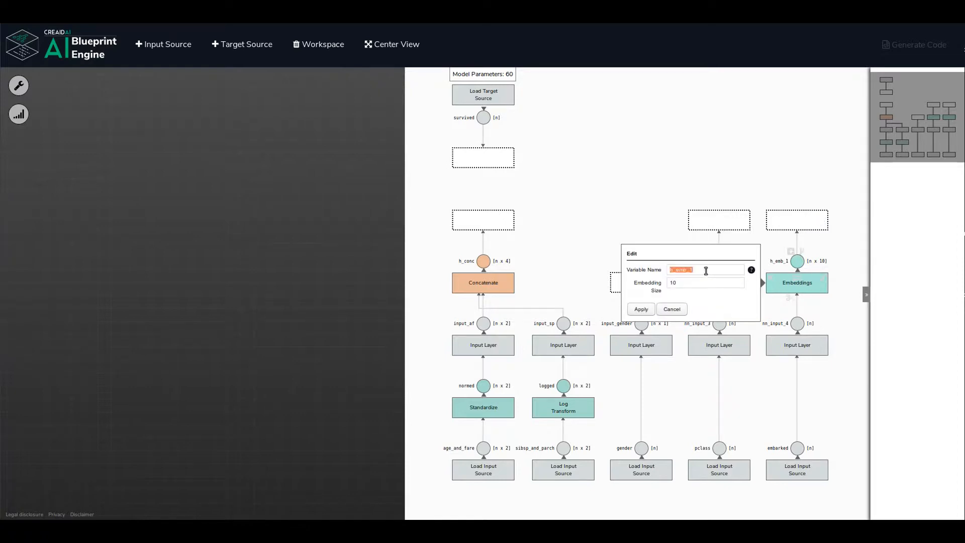
{"action": "type", "text": "emb_embarked"}
{"action": "left_click", "coordinate": [641, 308]}
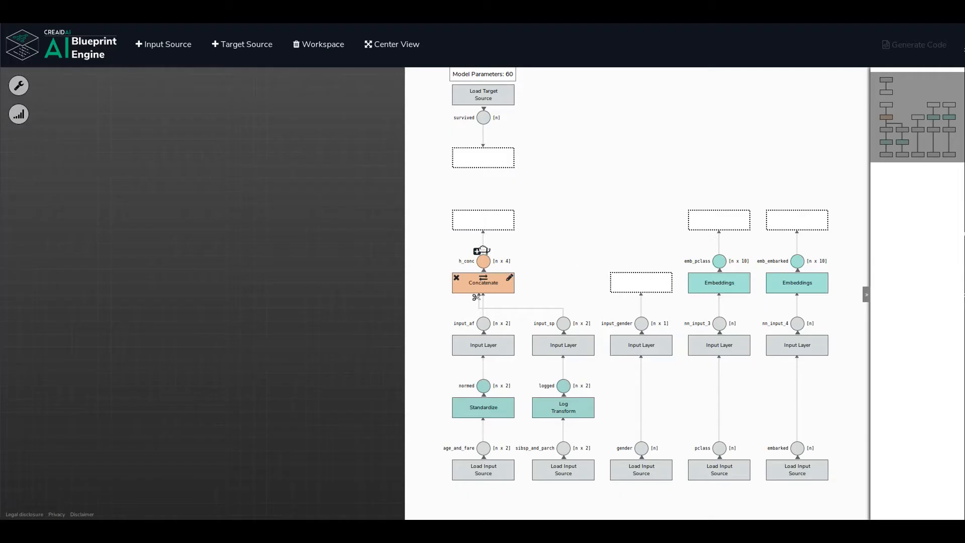
Merge the Concatenate layer's output with input_gender [Input Layer] using the Concatenation operation.
{"action": "left_click", "coordinate": [472, 222]}
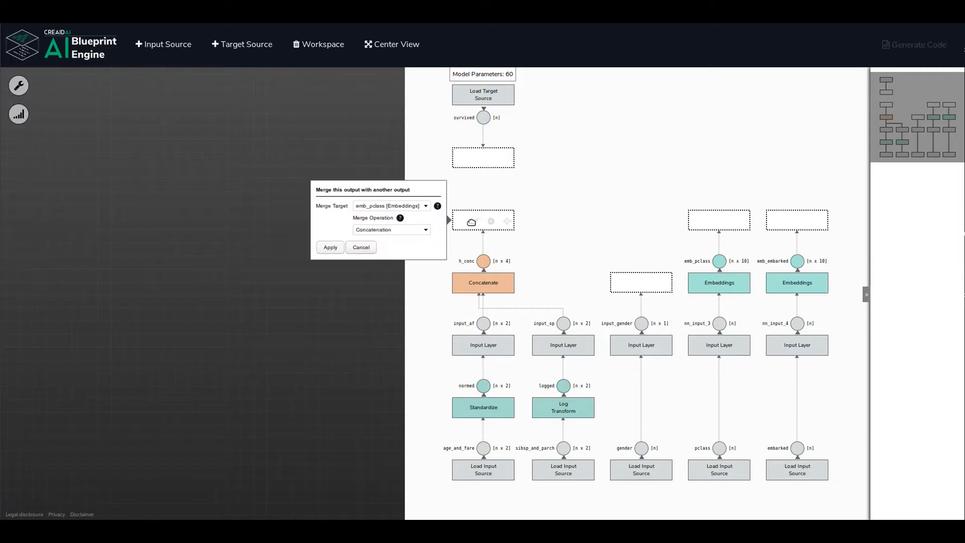
{"action": "left_click", "coordinate": [427, 206]}
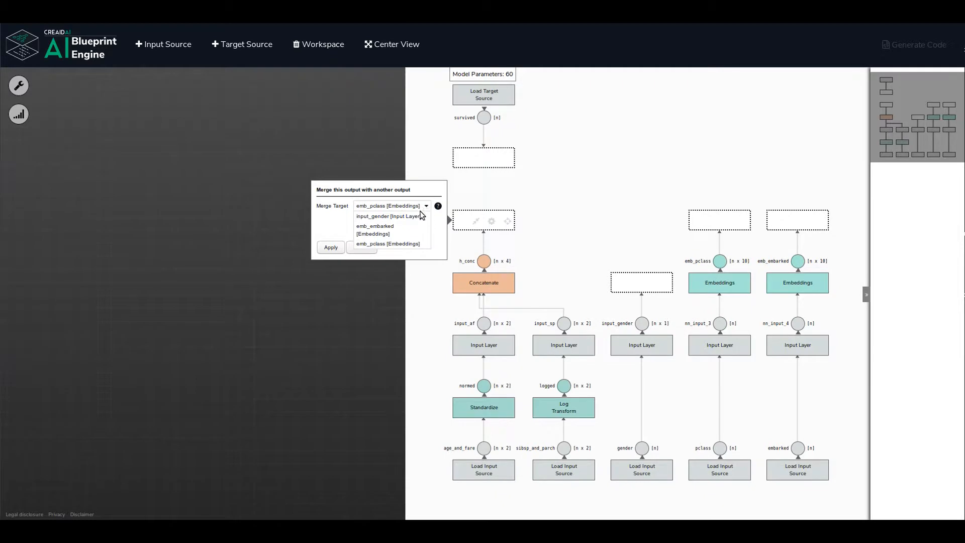
{"action": "left_click", "coordinate": [405, 216]}
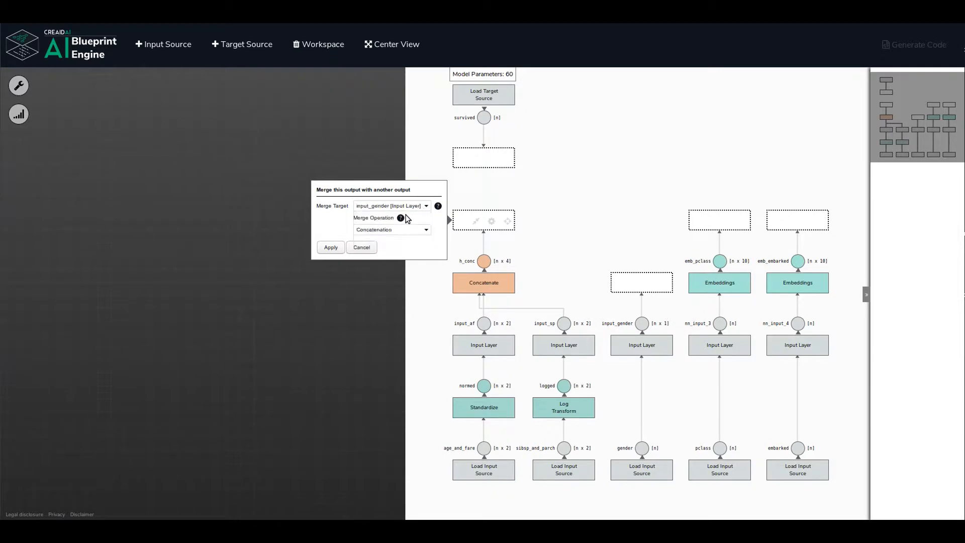
{"action": "left_click", "coordinate": [332, 248]}
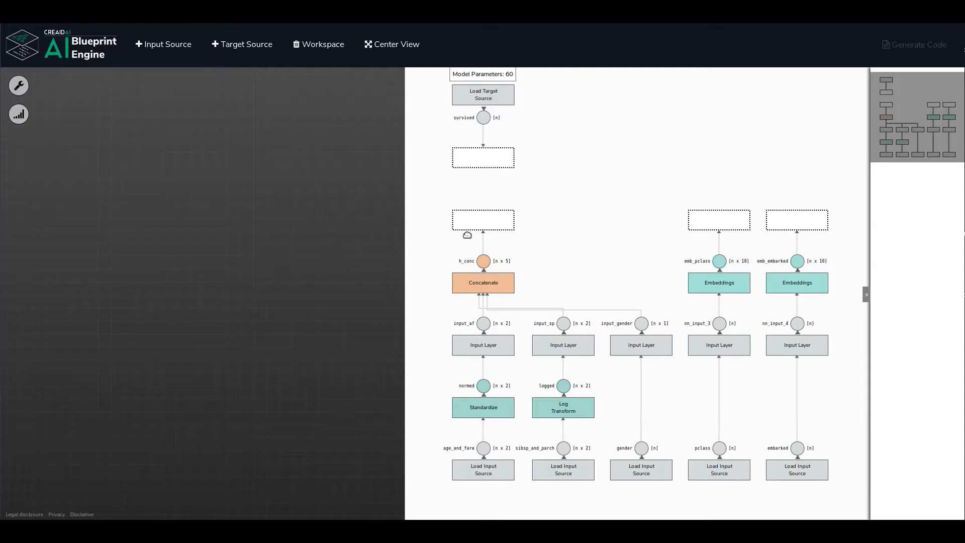
Merge the Concatenate layer's output with emb_pclass [Embeddings] and emb_embarked [Embeddings] using the Concatenation operation.
{"action": "left_click", "coordinate": [476, 220]}
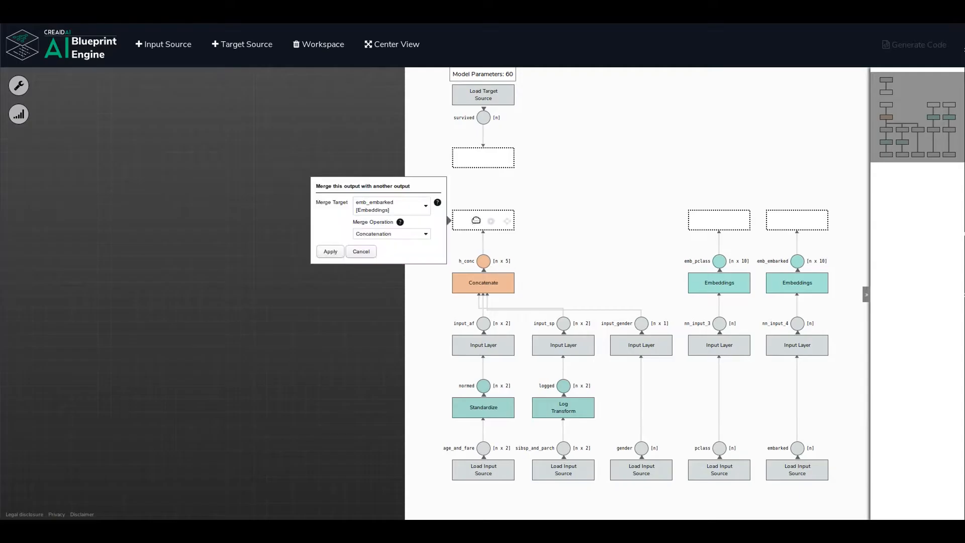
{"action": "left_click", "coordinate": [426, 205]}
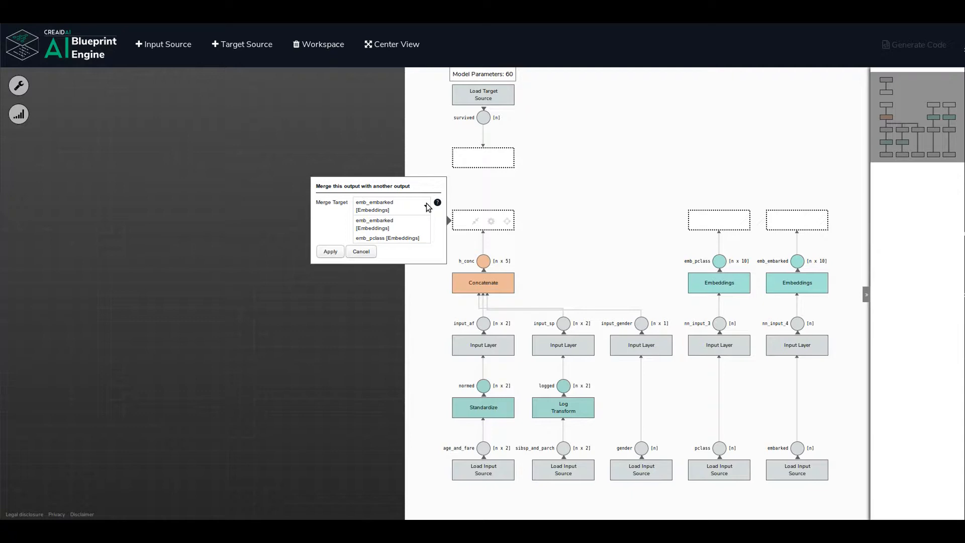
{"action": "left_click", "coordinate": [399, 241]}
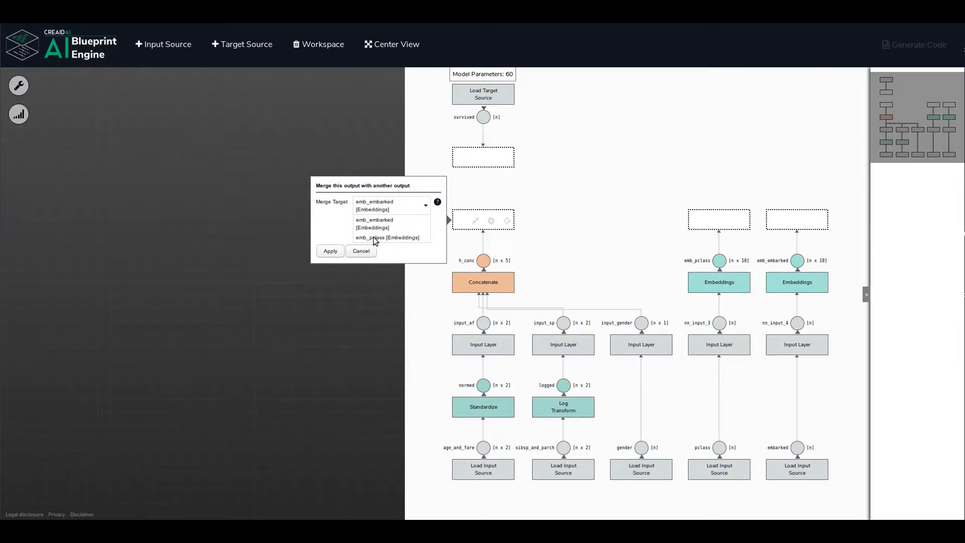
{"action": "left_click", "coordinate": [330, 247]}
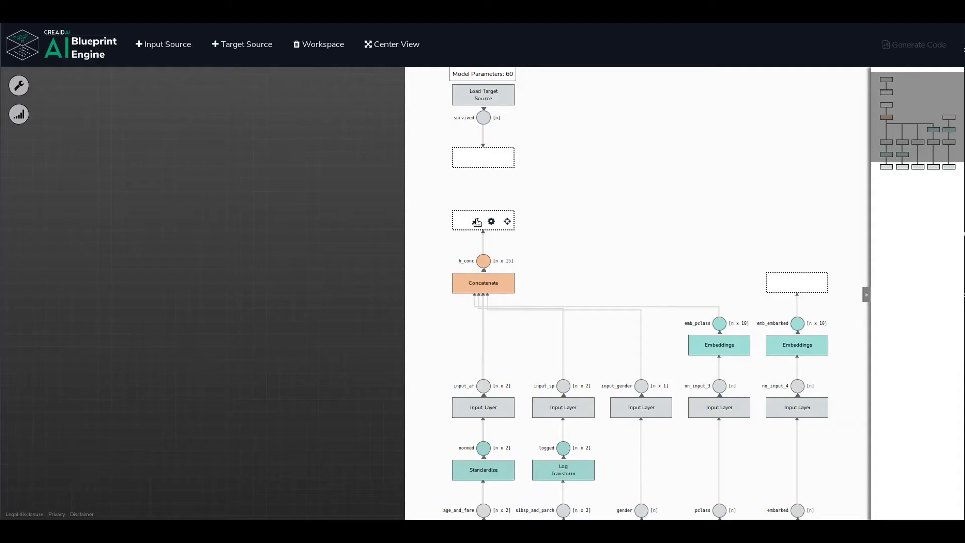
{"action": "left_click", "coordinate": [475, 221]}
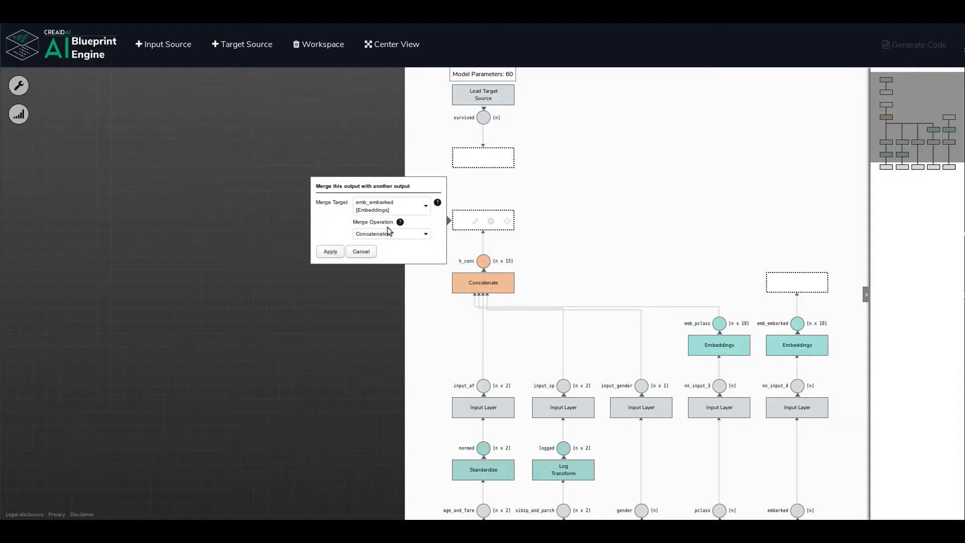
{"action": "left_click", "coordinate": [329, 249]}
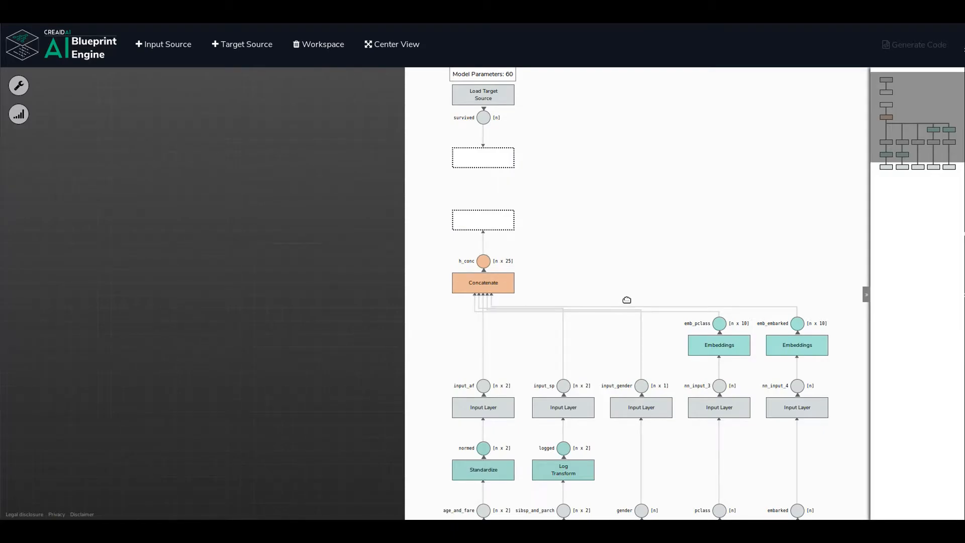
Add a Batch Norm Layer on the output of the Concatenate layer.
{"action": "left_click_drag", "start_coordinate": [636, 290], "coordinate": [593, 293]}
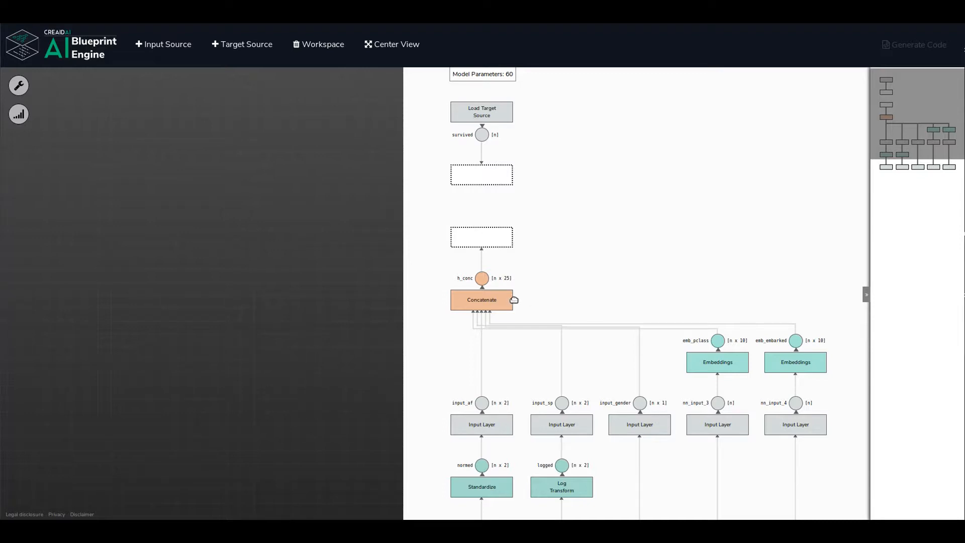
{"action": "mouse_move", "coordinate": [493, 248]}
{"action": "left_click", "coordinate": [489, 238]}
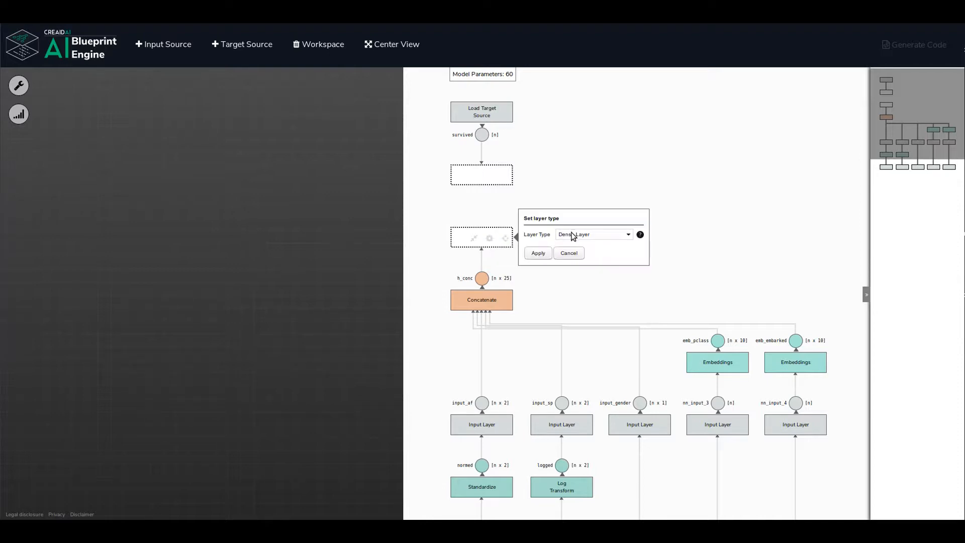
{"action": "left_click", "coordinate": [628, 236]}
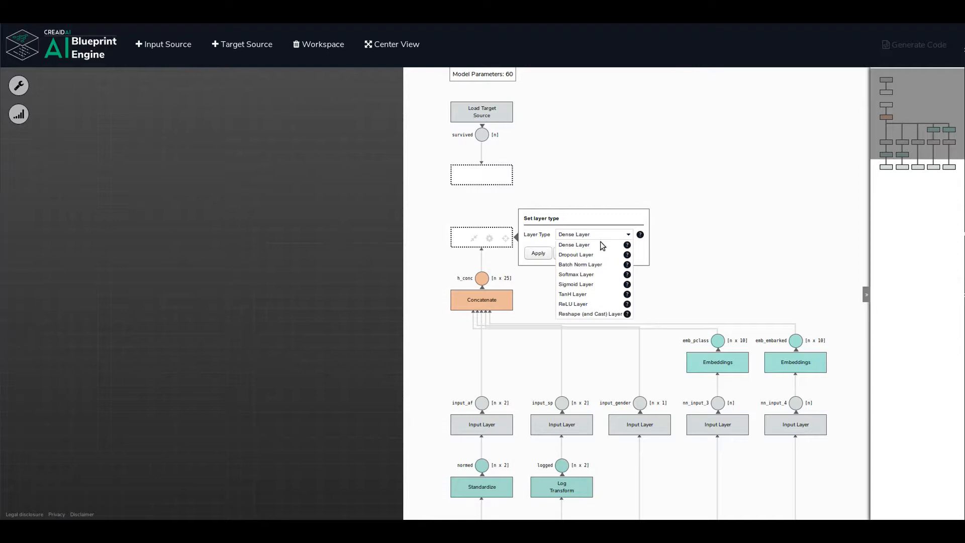
{"action": "left_click", "coordinate": [578, 265]}
{"action": "left_click", "coordinate": [538, 253]}
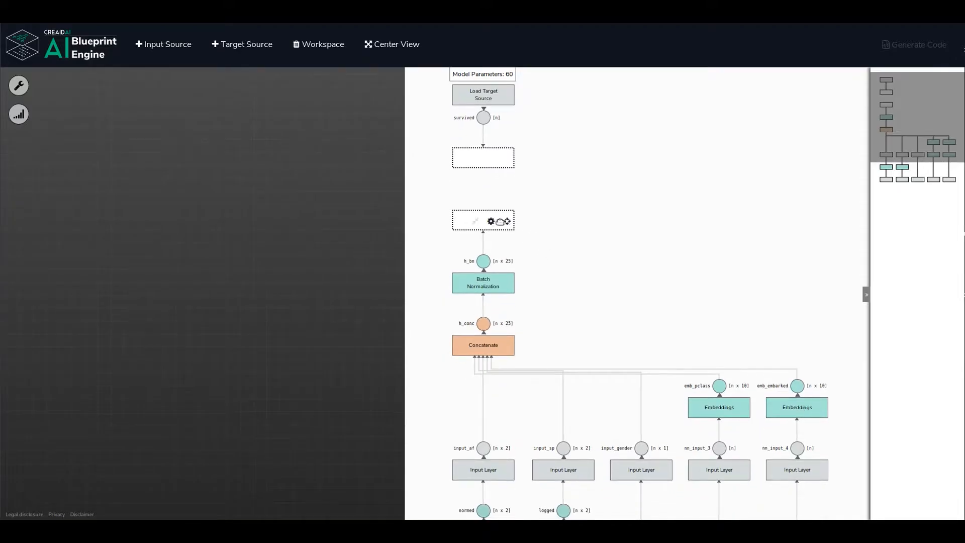
Add a Dense Layer after the batch normalization and set its number of hidden units to 20.
{"action": "left_click", "coordinate": [493, 221]}
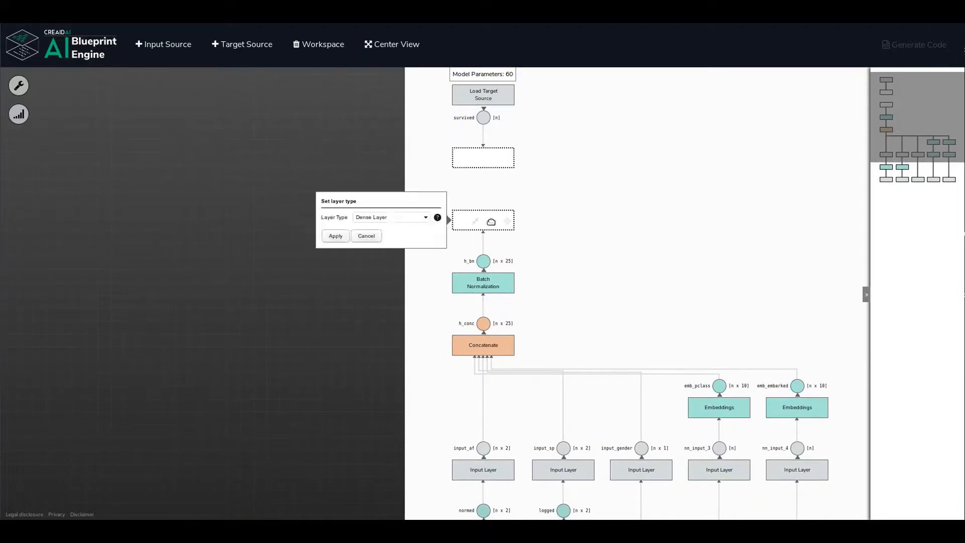
{"action": "left_click", "coordinate": [336, 238]}
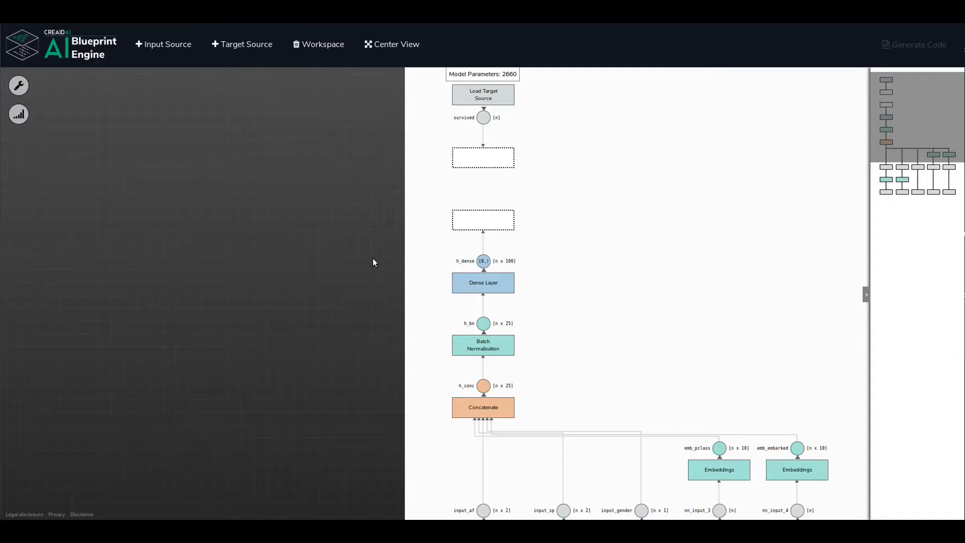
{"action": "mouse_move", "coordinate": [456, 280]}
{"action": "left_click_drag", "start_coordinate": [544, 92], "coordinate": [545, 106]}
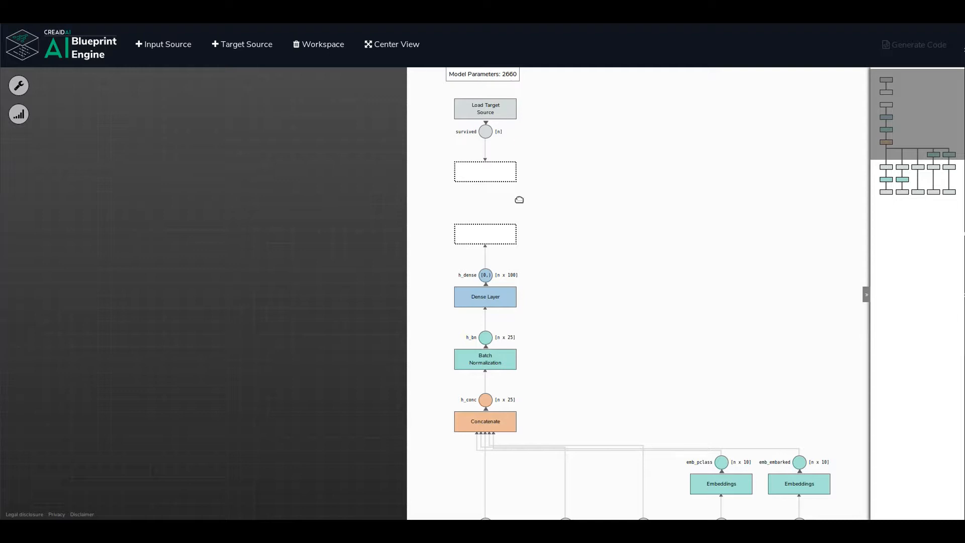
{"action": "left_click", "coordinate": [512, 293]}
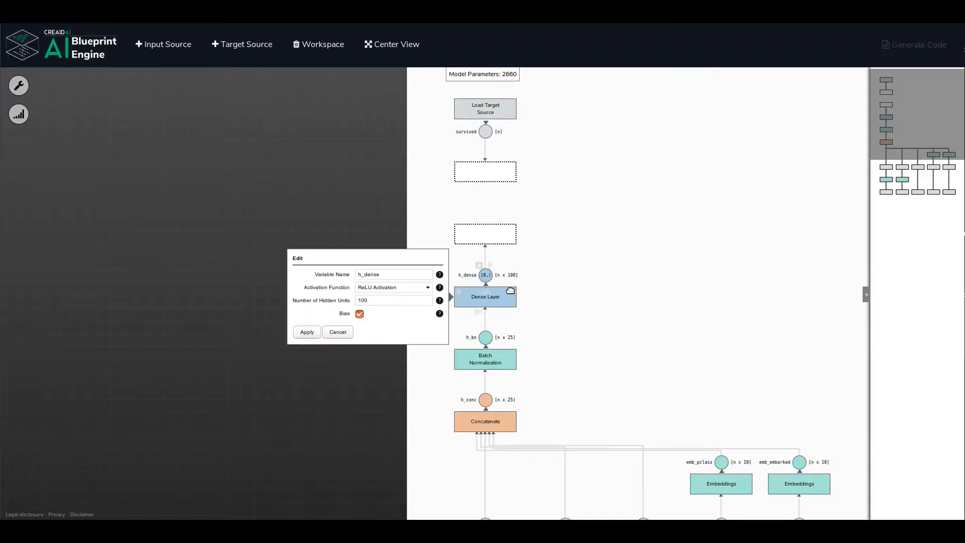
{"action": "double_click", "coordinate": [402, 304]}
{"action": "key", "text": "BackSpace"}
{"action": "type", "text": "10"}
{"action": "left_click", "coordinate": [303, 332]}
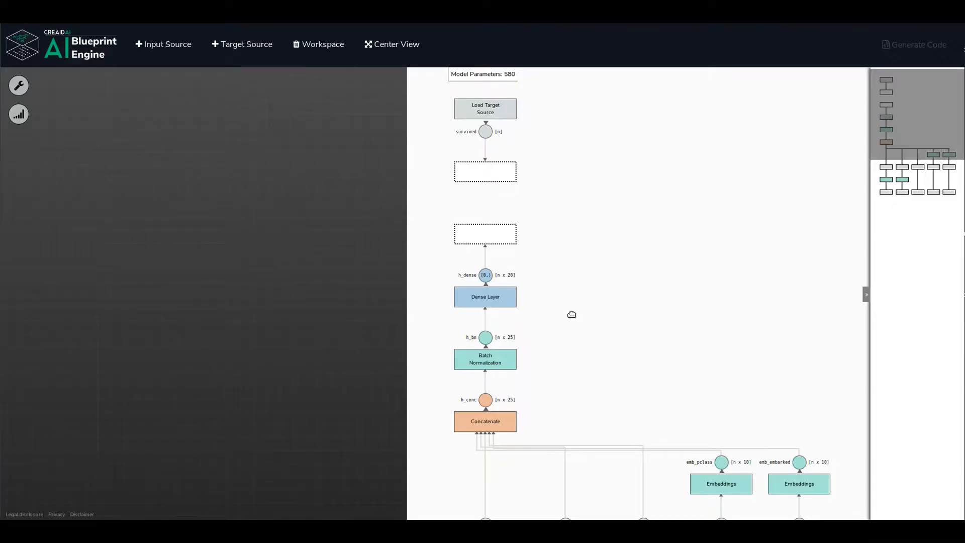
Review the settings of the h_dense Dense Layer, including its activation function, hidden units and bias.
{"action": "left_click_drag", "start_coordinate": [572, 309], "coordinate": [547, 317]}
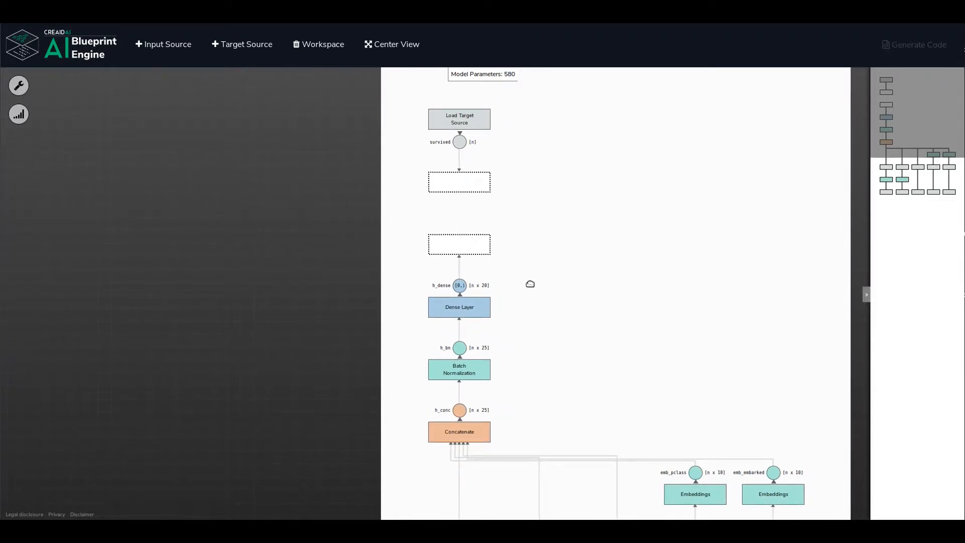
{"action": "mouse_move", "coordinate": [478, 246]}
{"action": "left_click_drag", "start_coordinate": [510, 334], "coordinate": [536, 296]}
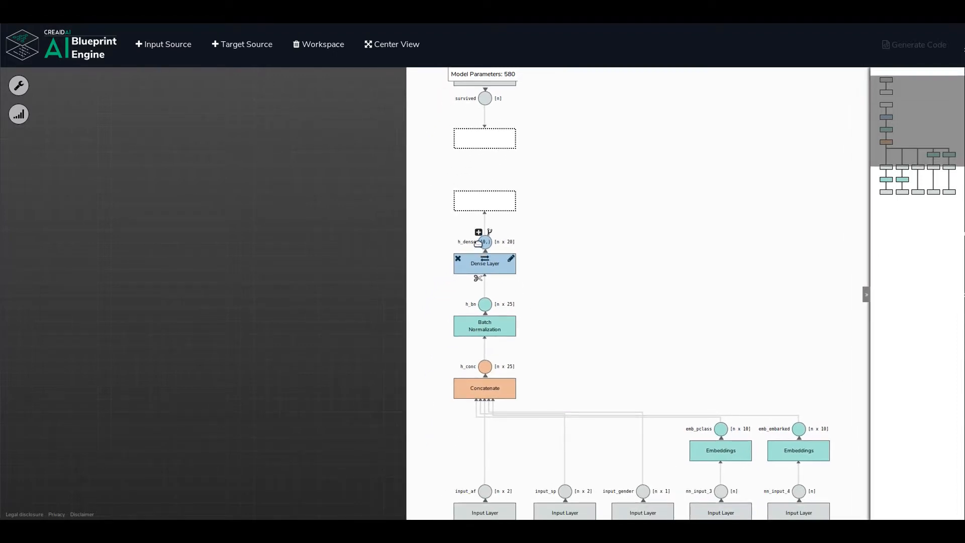
{"action": "left_click", "coordinate": [510, 258]}
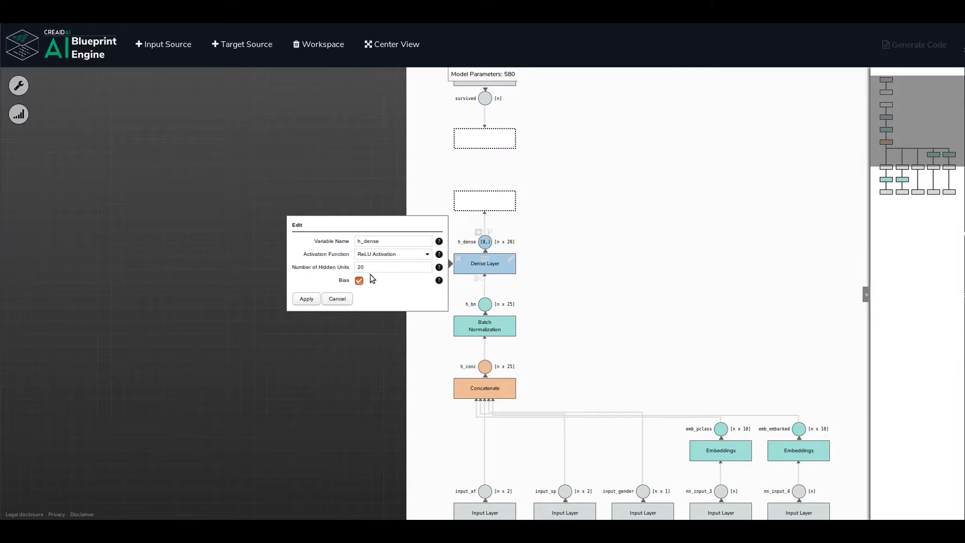
{"action": "left_click", "coordinate": [337, 299]}
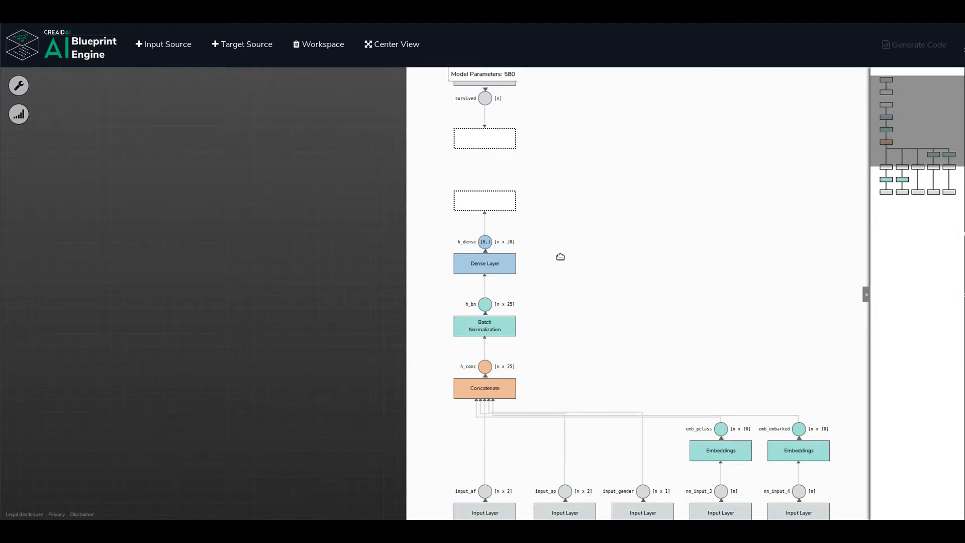
Add a second Batch Norm Layer on the output of the h_dense Dense Layer.
{"action": "mouse_move", "coordinate": [487, 247]}
{"action": "left_click", "coordinate": [494, 202]}
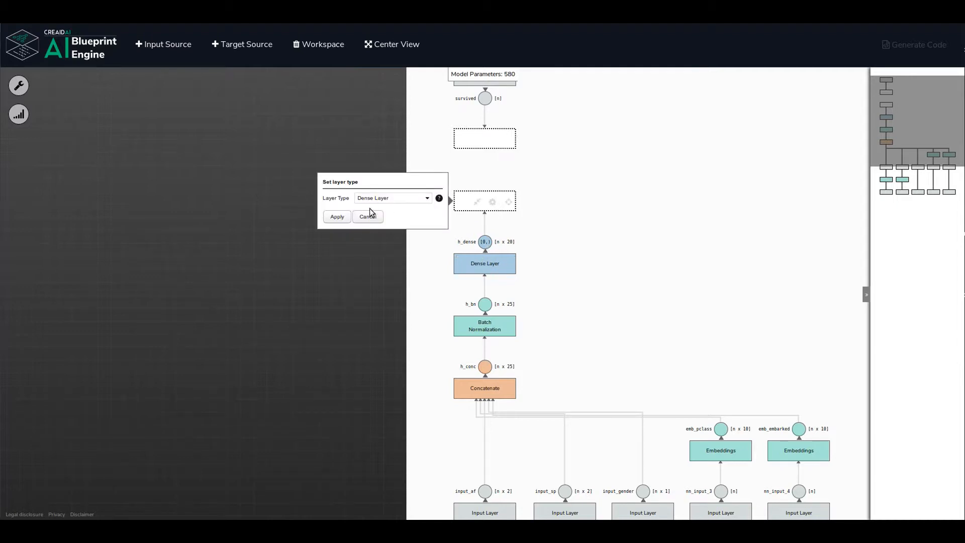
{"action": "left_click", "coordinate": [427, 198]}
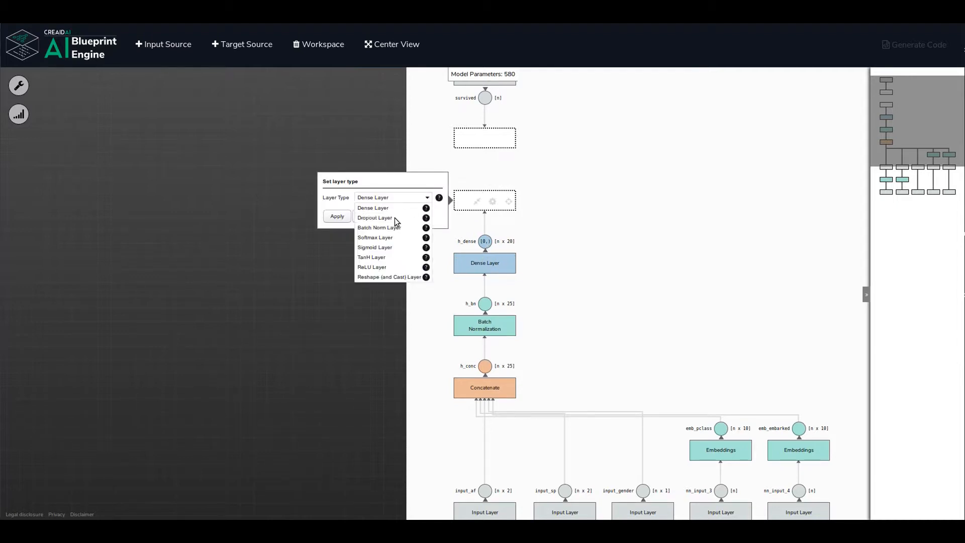
{"action": "left_click", "coordinate": [382, 227]}
{"action": "left_click", "coordinate": [337, 217]}
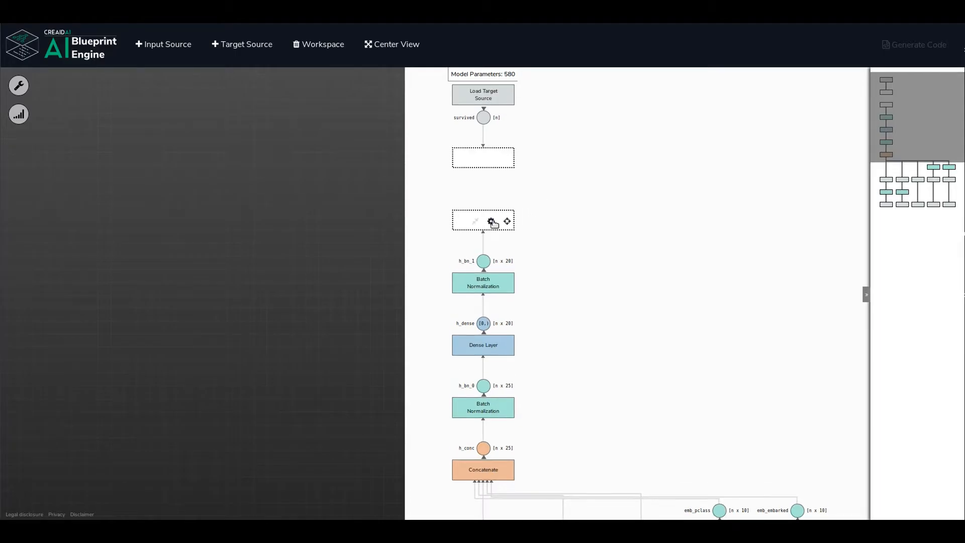
Add a second Dense Layer after the h_bn_1 batch normalization and set its number of hidden units to 20.
{"action": "left_click", "coordinate": [492, 221]}
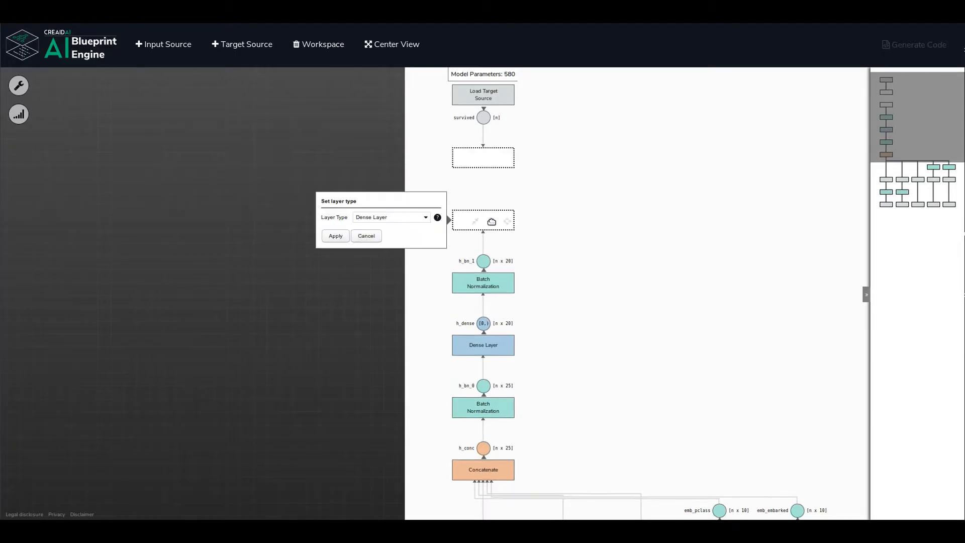
{"action": "left_click", "coordinate": [335, 235]}
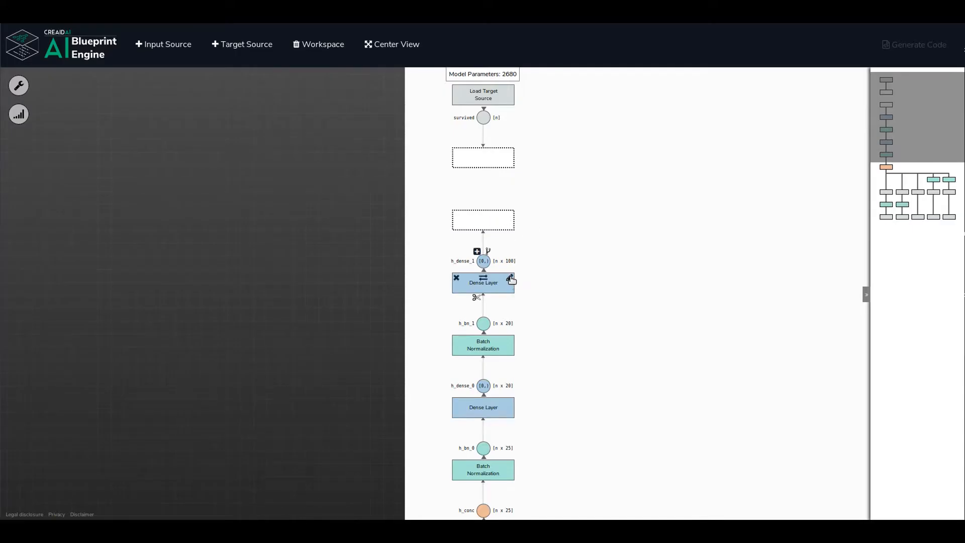
{"action": "left_click", "coordinate": [510, 278]}
{"action": "double_click", "coordinate": [373, 285]}
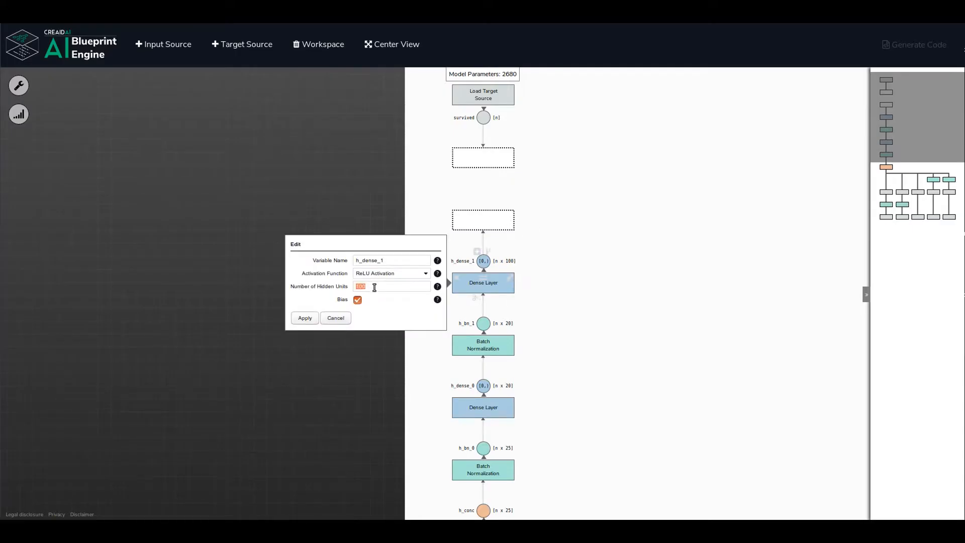
{"action": "type", "text": "20"}
{"action": "left_click", "coordinate": [308, 318]}
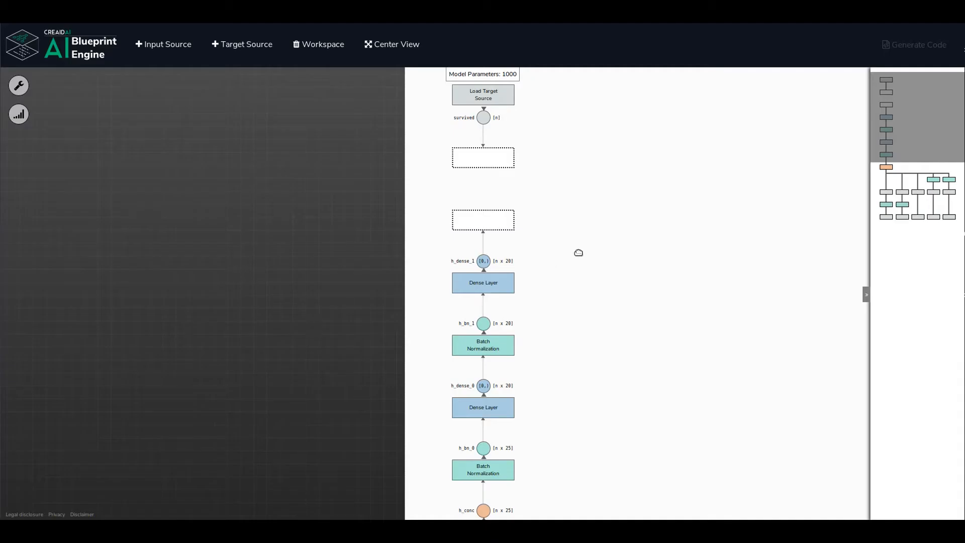
Set the h_dense_1 output to predict the target survived [Load Target Source].
{"action": "left_click_drag", "start_coordinate": [579, 258], "coordinate": [572, 302]}
{"action": "mouse_move", "coordinate": [498, 270]}
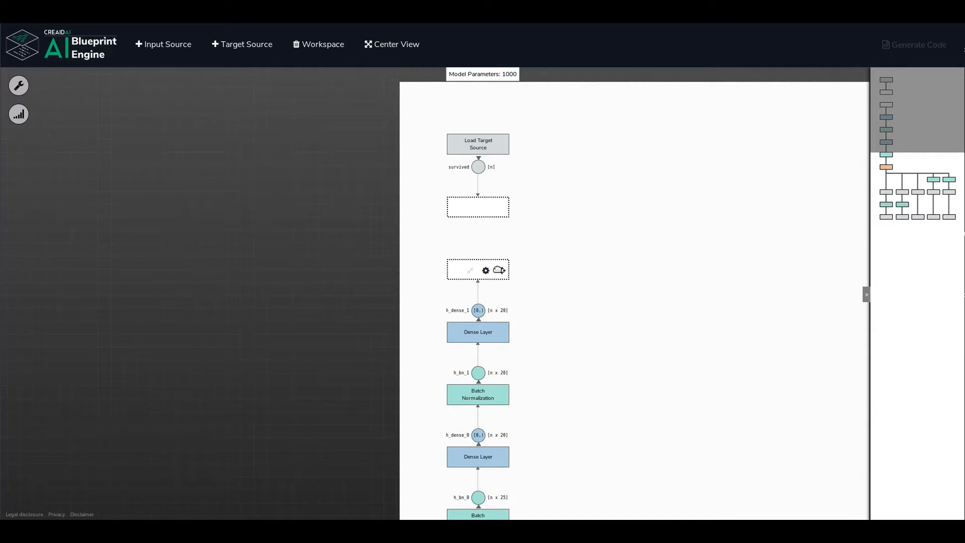
{"action": "left_click", "coordinate": [501, 271]}
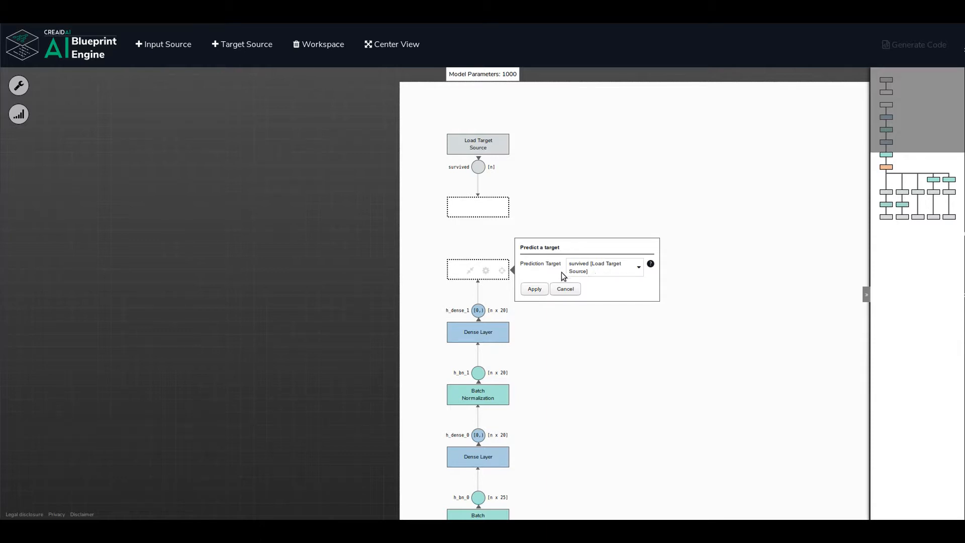
{"action": "left_click", "coordinate": [533, 288]}
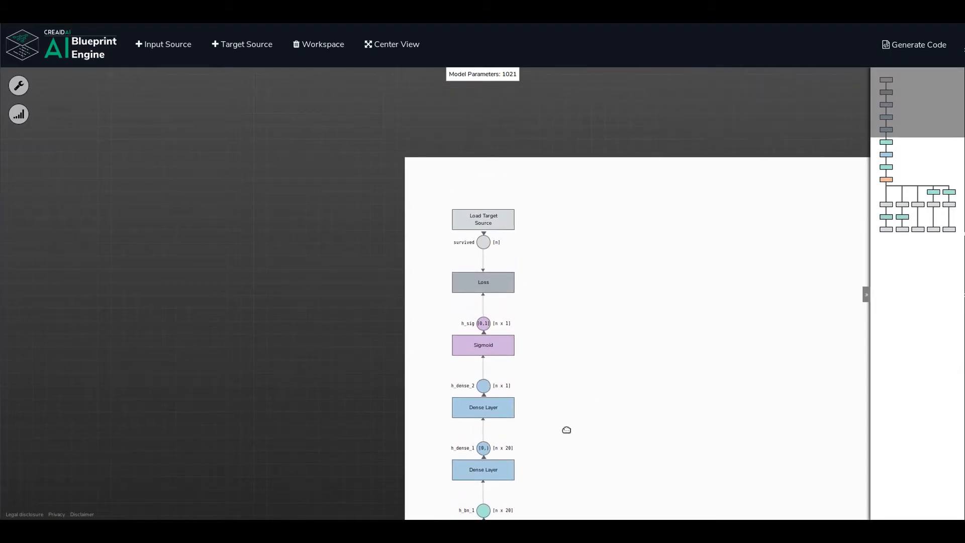
Examine the generated output layers and the Loss node's variable name, loss name and loss function settings.
{"action": "left_click_drag", "start_coordinate": [573, 445], "coordinate": [612, 390]}
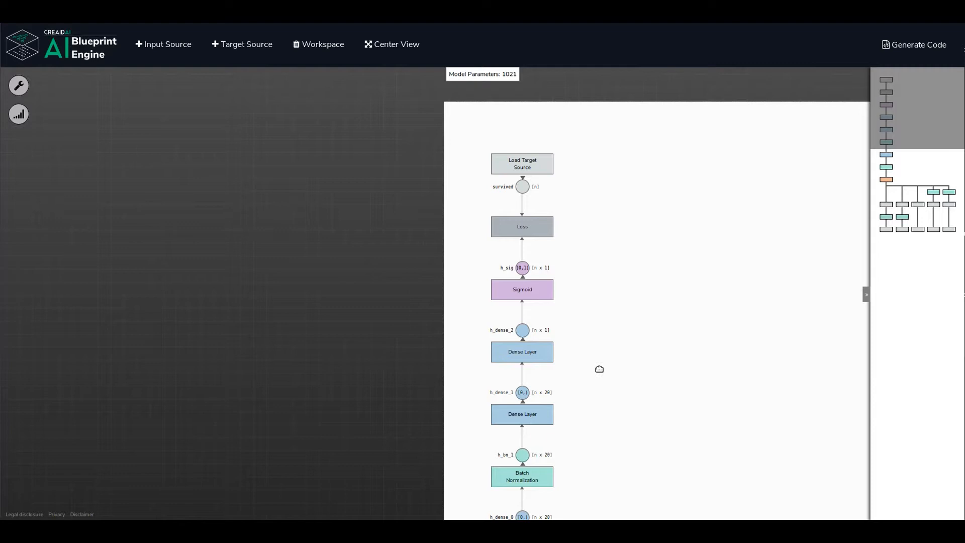
{"action": "mouse_move", "coordinate": [548, 357]}
{"action": "mouse_move", "coordinate": [522, 290]}
{"action": "mouse_move", "coordinate": [541, 273]}
{"action": "mouse_move", "coordinate": [547, 235]}
{"action": "left_click", "coordinate": [549, 222]}
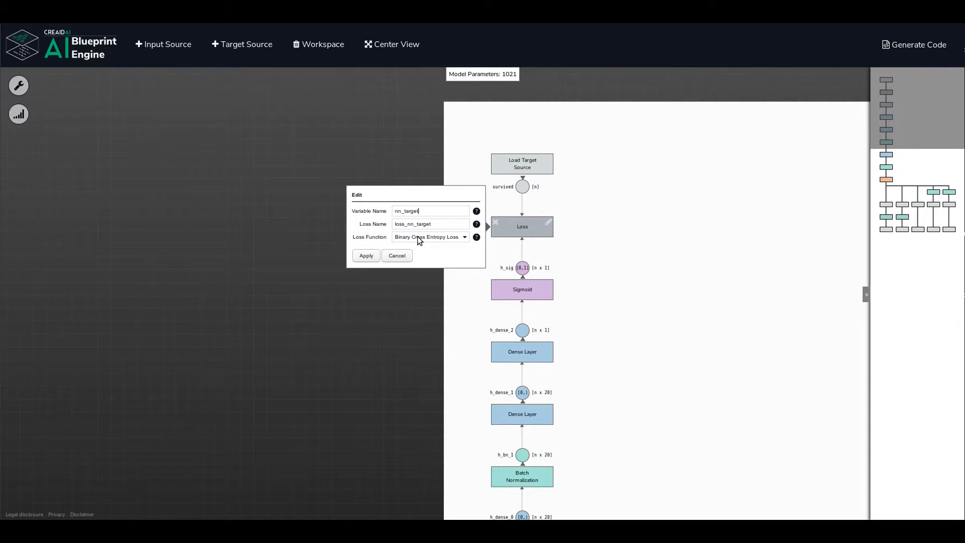
{"action": "left_click", "coordinate": [366, 256]}
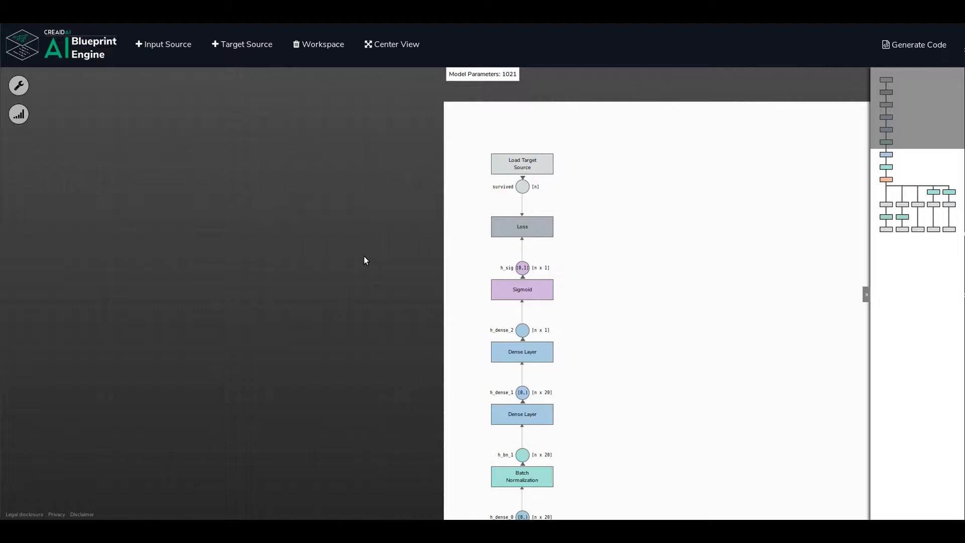
Insert an empty layer slot between the h_dense_1 Dense Layer and the final h_dense_2 Dense Layer.
{"action": "left_click_drag", "start_coordinate": [618, 408], "coordinate": [607, 339]}
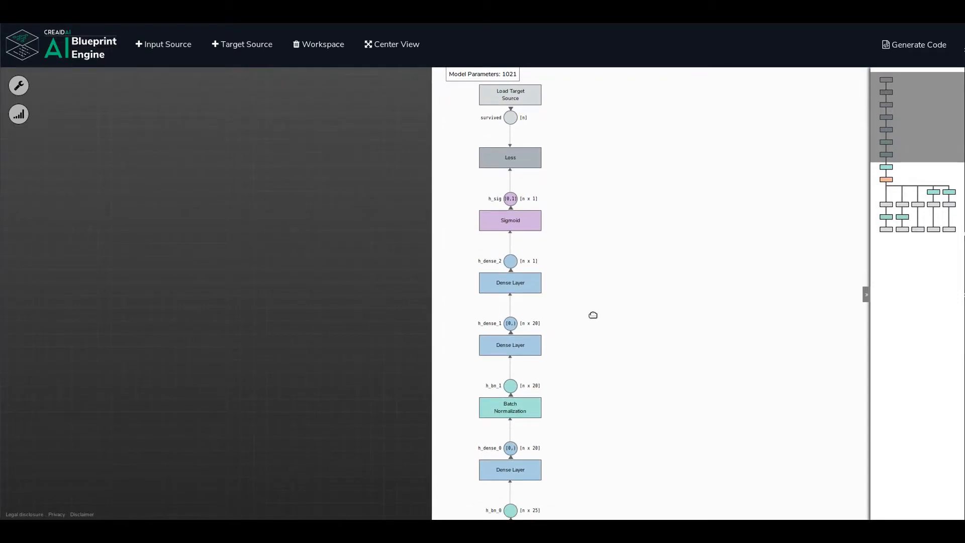
{"action": "mouse_move", "coordinate": [533, 318]}
{"action": "left_click", "coordinate": [504, 314]}
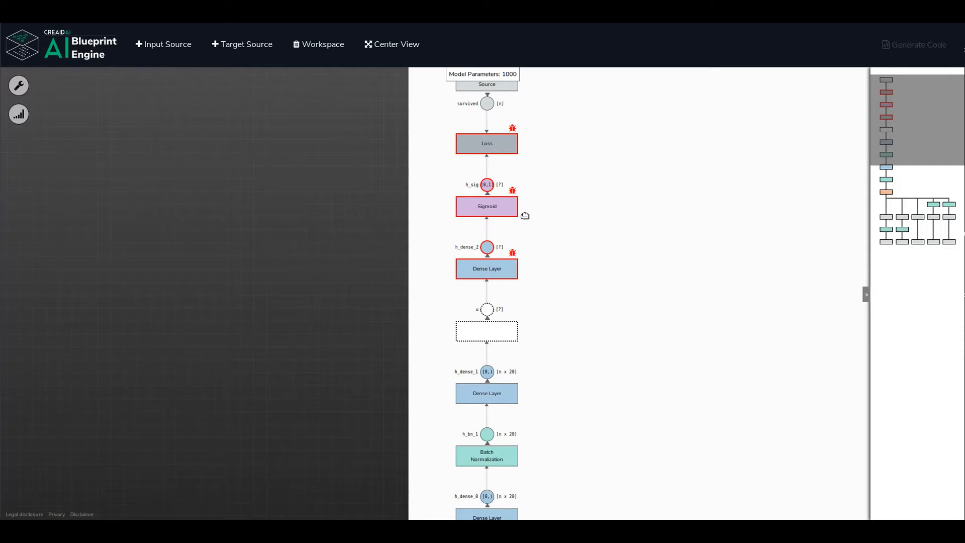
{"action": "left_click_drag", "start_coordinate": [567, 274], "coordinate": [559, 290]}
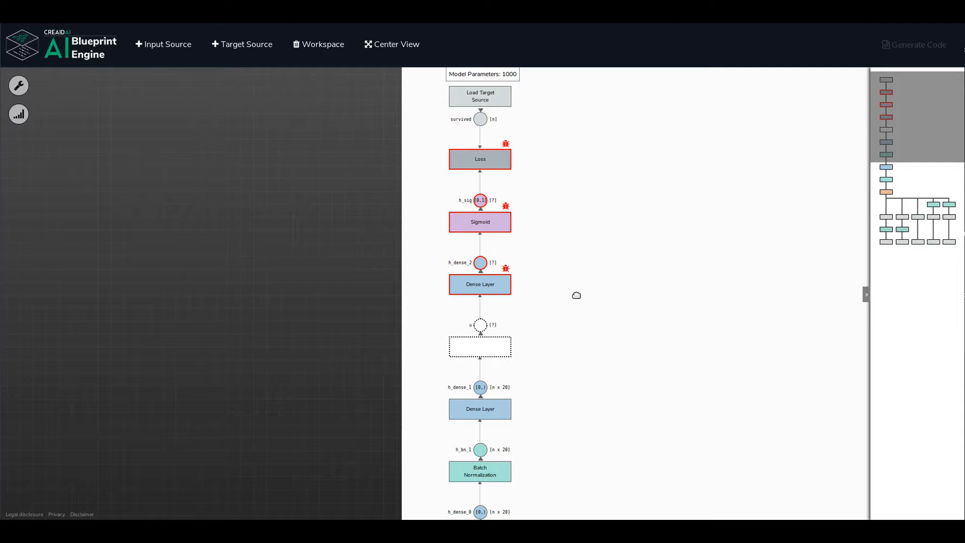
Set the empty layer slot between h_dense_1 and h_dense_2 to Batch Normalization.
{"action": "left_click", "coordinate": [495, 347]}
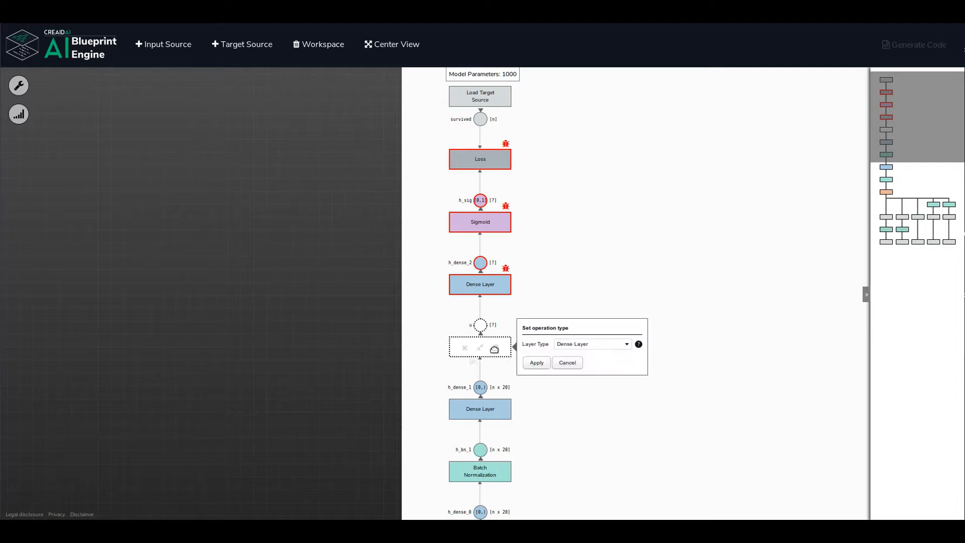
{"action": "left_click", "coordinate": [627, 344]}
{"action": "left_click", "coordinate": [582, 372]}
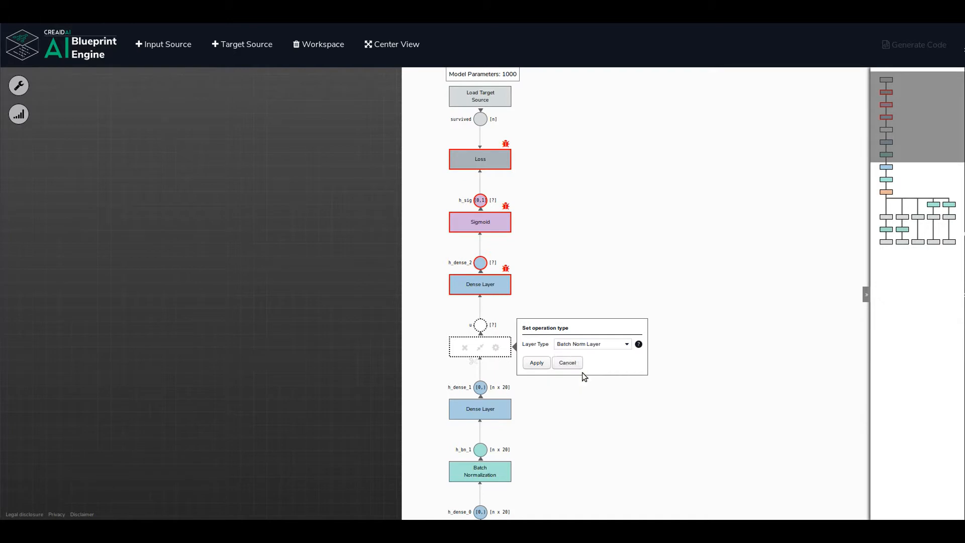
{"action": "left_click", "coordinate": [537, 363]}
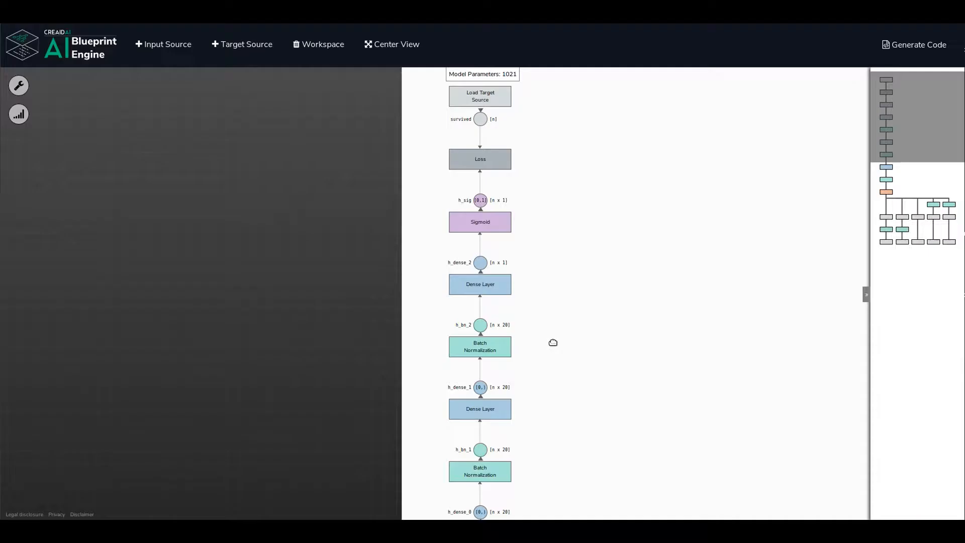
{"action": "left_click_drag", "start_coordinate": [553, 342], "coordinate": [556, 280]}
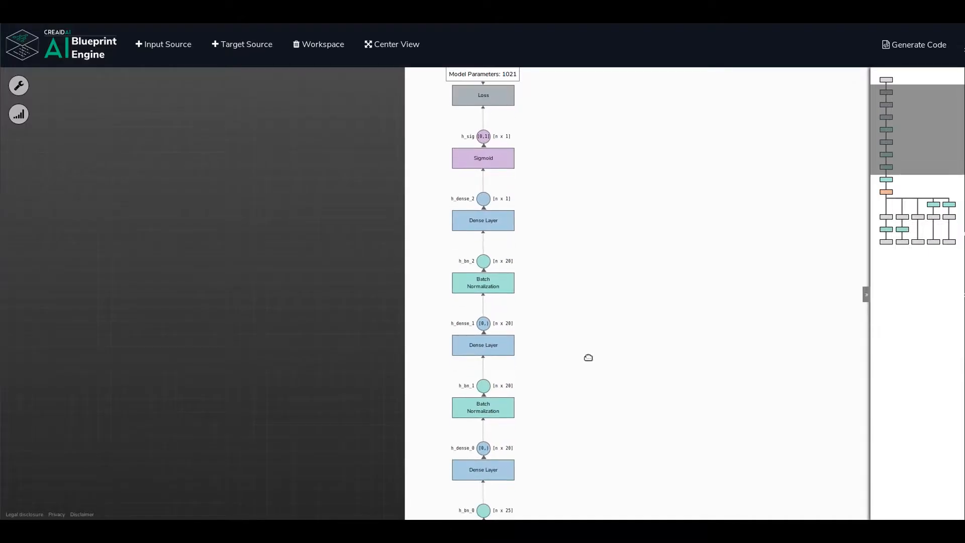
Examine the completed layer stack from the Concatenate layer up to the Loss node and Load Target Source.
{"action": "left_click_drag", "start_coordinate": [588, 358], "coordinate": [514, 452]}
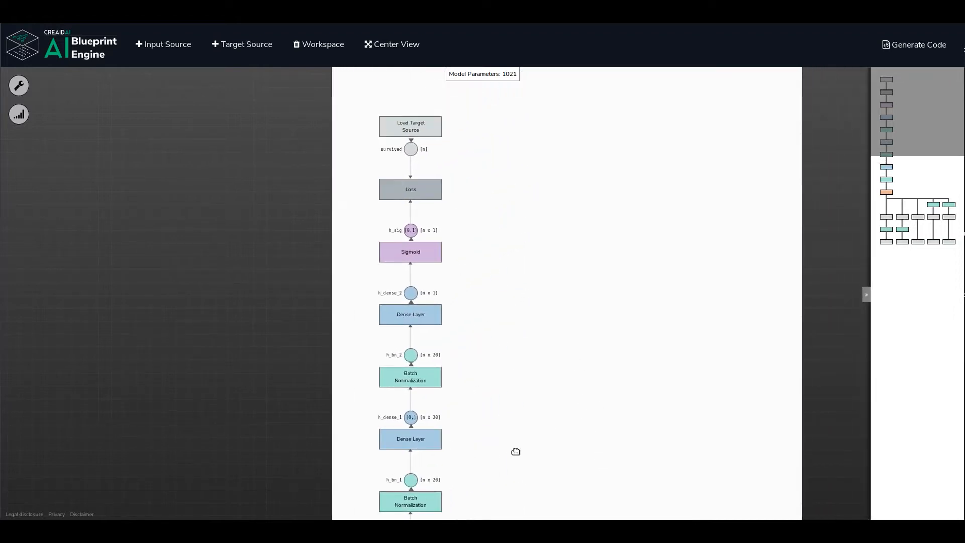
{"action": "left_click_drag", "start_coordinate": [553, 394], "coordinate": [536, 383]}
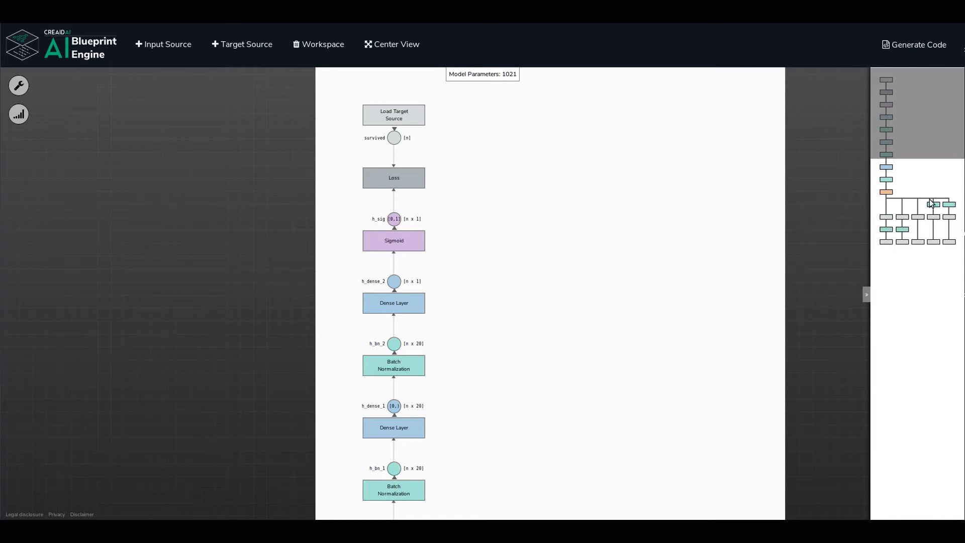
{"action": "left_click_drag", "start_coordinate": [511, 346], "coordinate": [494, 188]}
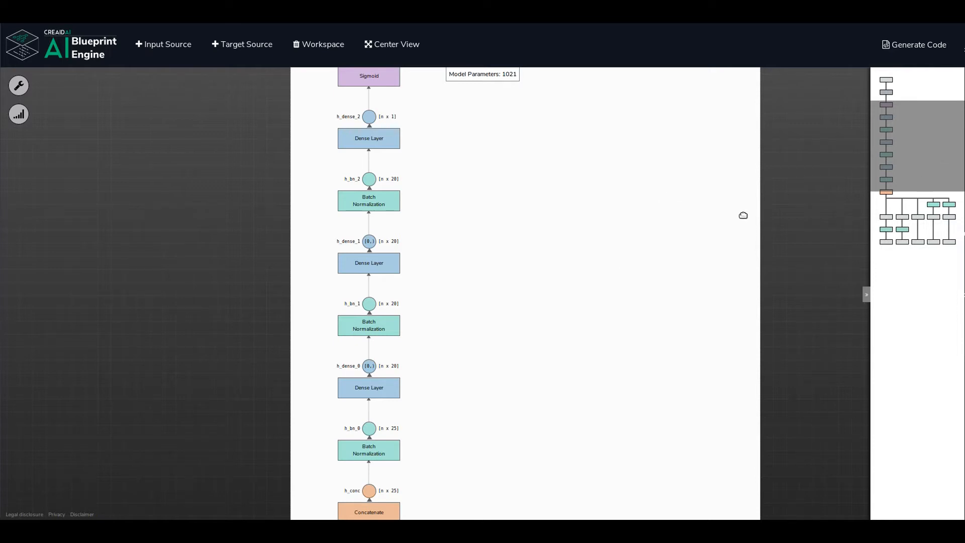
{"action": "left_click", "coordinate": [905, 244]}
{"action": "left_click", "coordinate": [917, 149]}
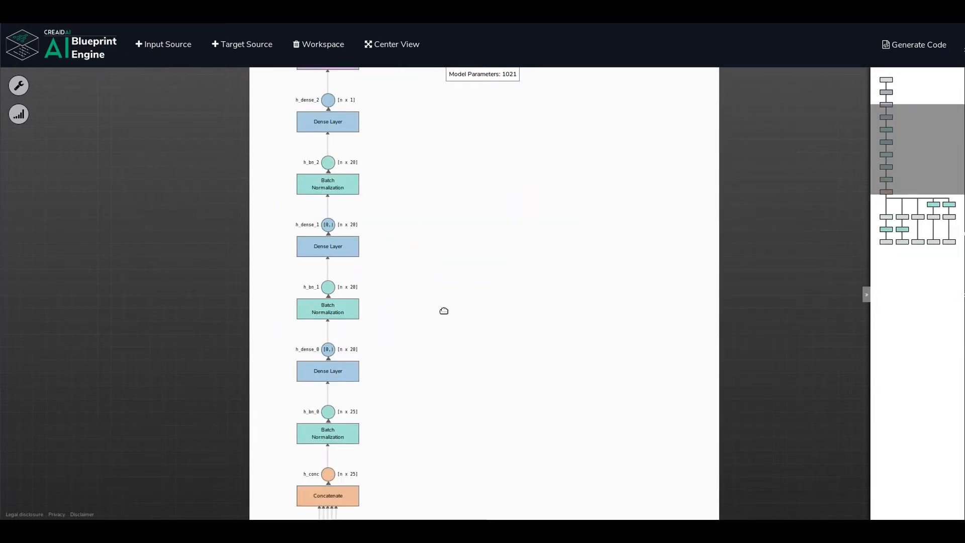
{"action": "left_click_drag", "start_coordinate": [452, 370], "coordinate": [504, 433]}
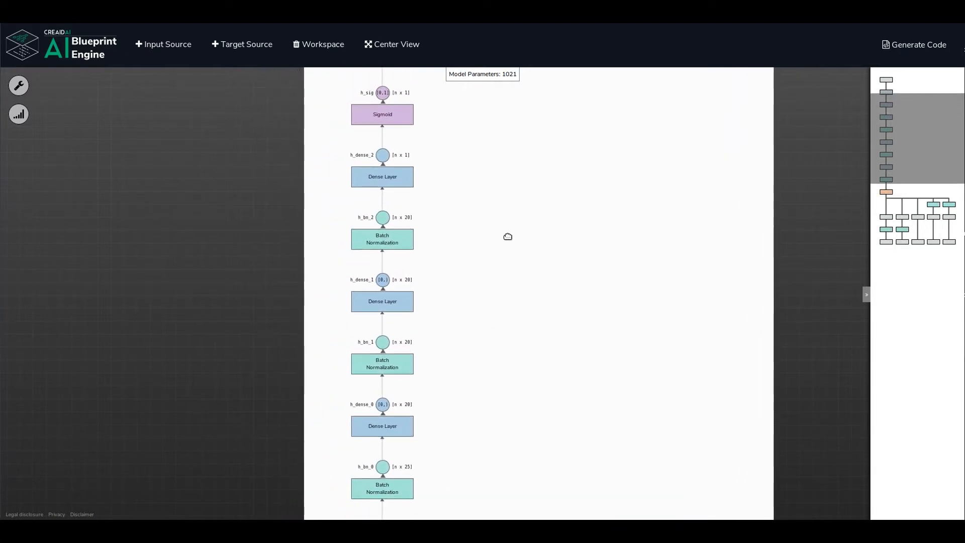
{"action": "left_click_drag", "start_coordinate": [506, 236], "coordinate": [511, 295]}
{"action": "left_click_drag", "start_coordinate": [527, 161], "coordinate": [524, 219]}
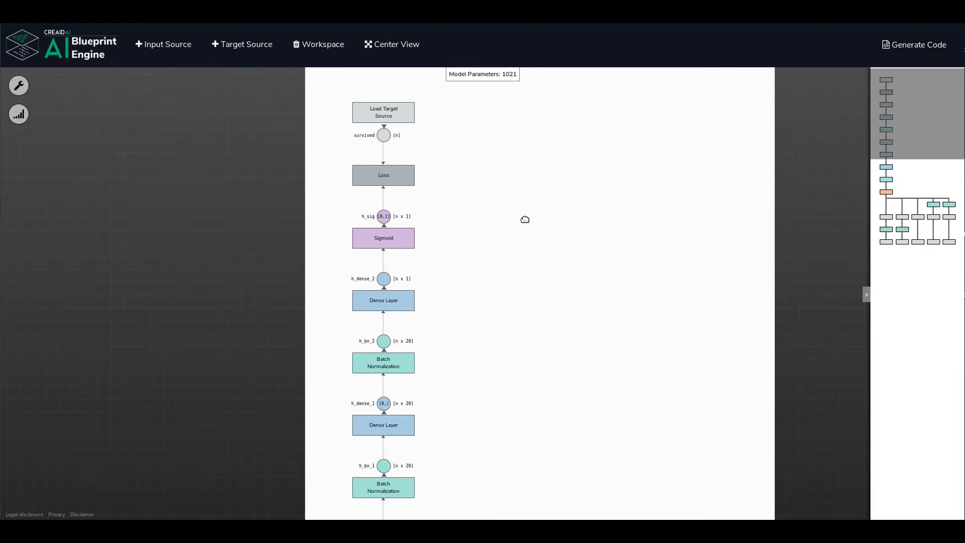
Open the model training settings and set the mini-batch size to 32.
{"action": "left_click", "coordinate": [21, 118]}
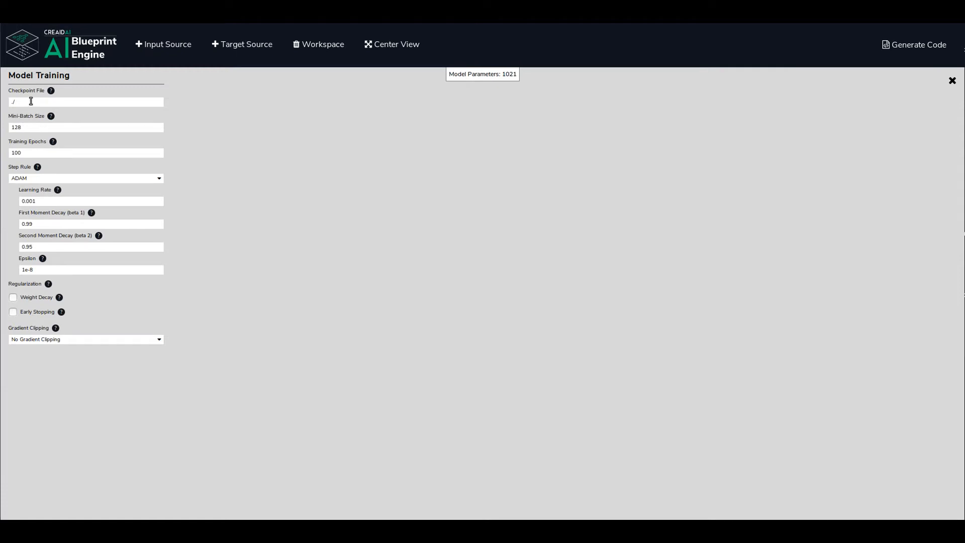
{"action": "double_click", "coordinate": [37, 127]}
{"action": "type", "text": "32"}
Enable weight decay with an L2 regularization strength of 0.0001, enable early stopping, and close the training settings.
{"action": "left_click", "coordinate": [14, 298]}
{"action": "left_click", "coordinate": [44, 329]}
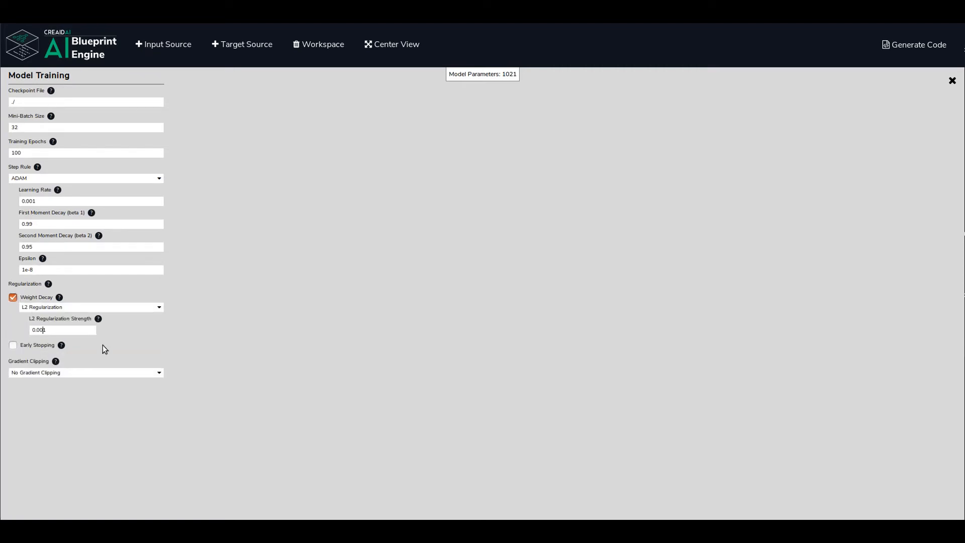
{"action": "type", "text": "0"}
{"action": "left_click", "coordinate": [14, 346]}
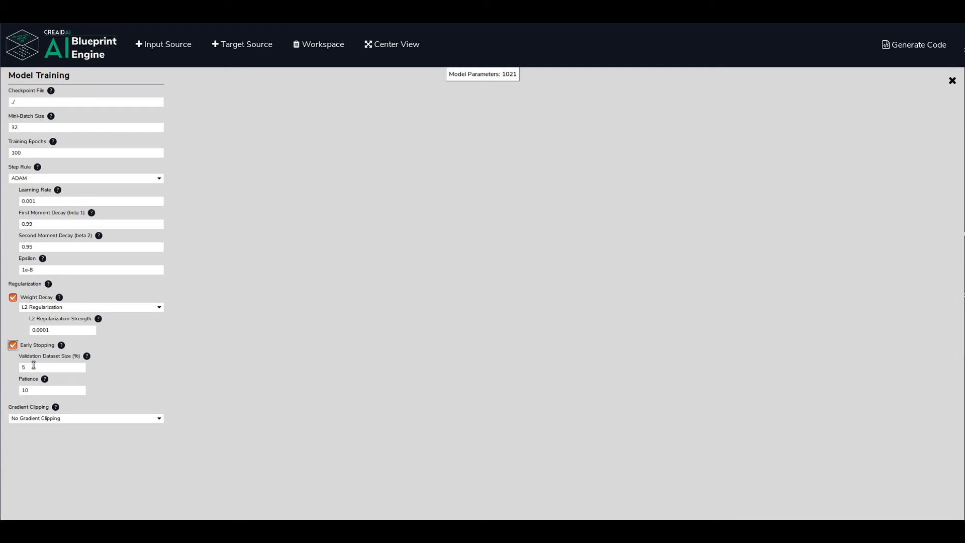
{"action": "left_click", "coordinate": [34, 391]}
{"action": "left_click", "coordinate": [952, 82]}
Generate the blueprint's code and save it as titanic_ml_from_disaster.zip.
{"action": "left_click_drag", "start_coordinate": [615, 320], "coordinate": [613, 231]}
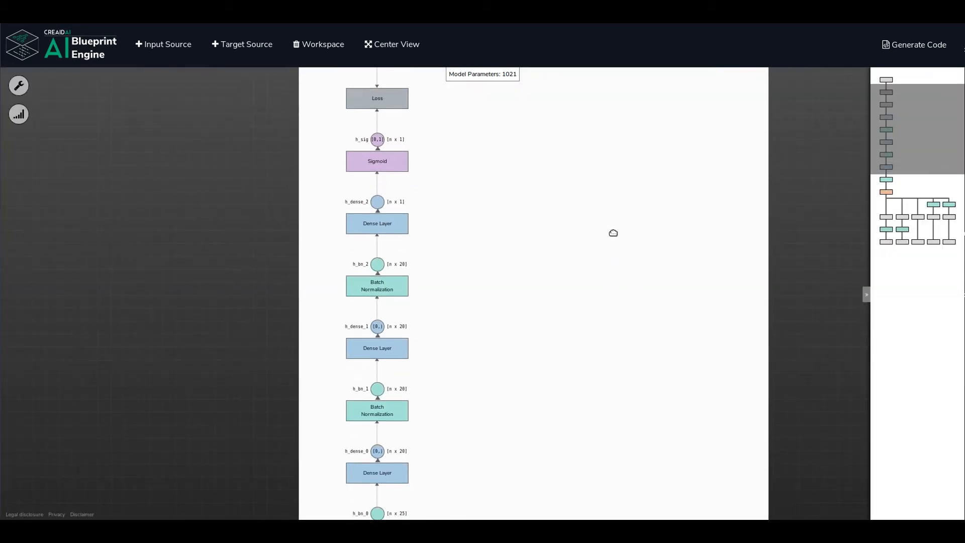
{"action": "left_click_drag", "start_coordinate": [563, 346], "coordinate": [484, 357]}
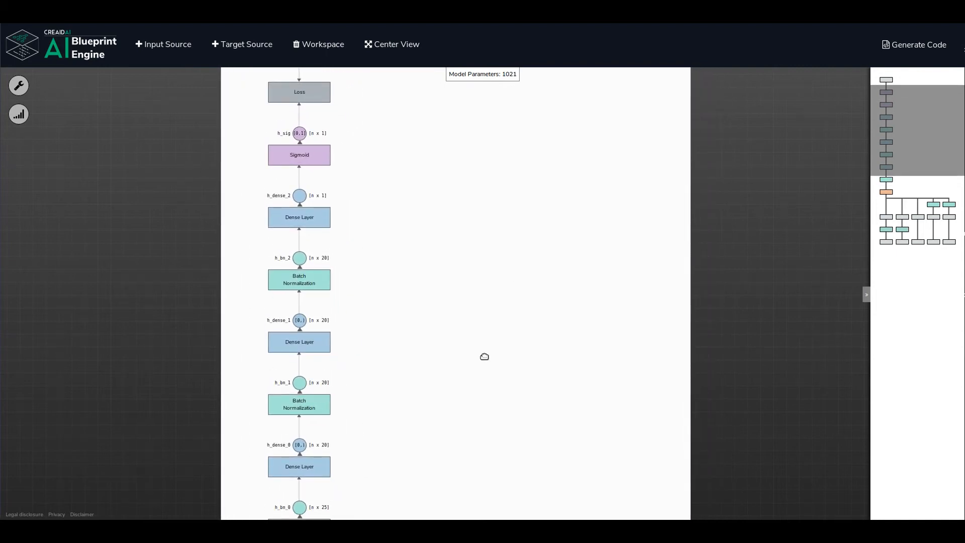
{"action": "left_click_drag", "start_coordinate": [482, 202], "coordinate": [482, 234]}
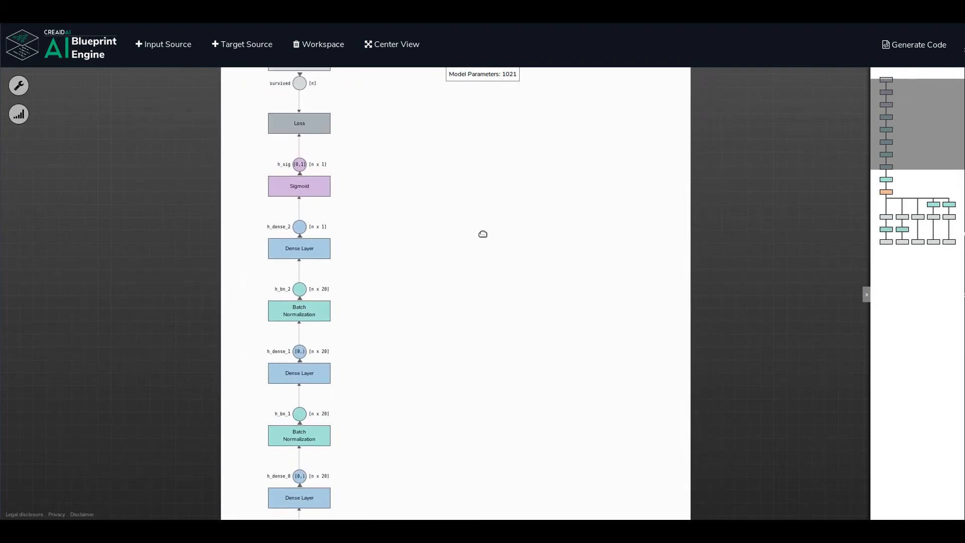
{"action": "left_click", "coordinate": [911, 50]}
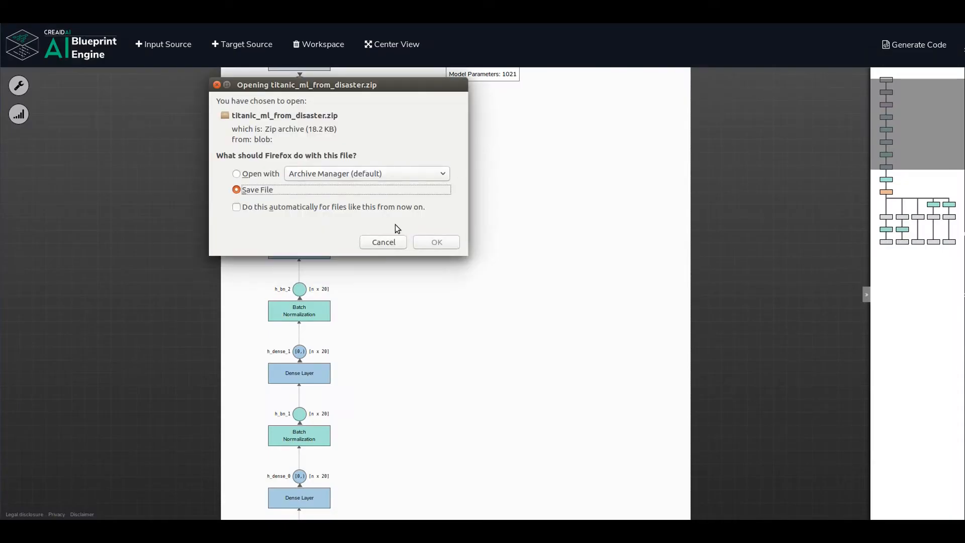
{"action": "left_click", "coordinate": [439, 243]}
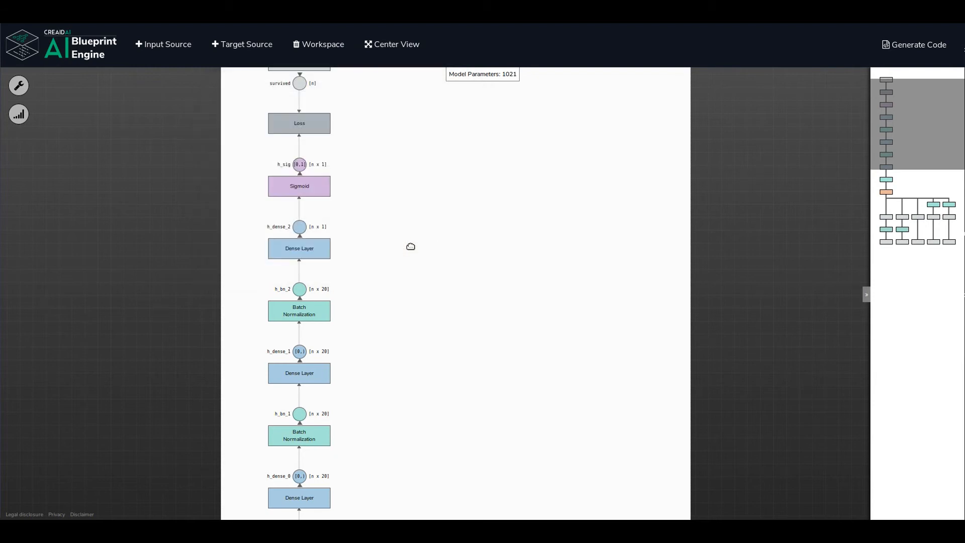
Switch to the desktop and open titanic_ml_from_disaster.zip in Archive Manager.
{"action": "key", "text": "alt+Tab"}
{"action": "key", "text": "alt+Tab"}
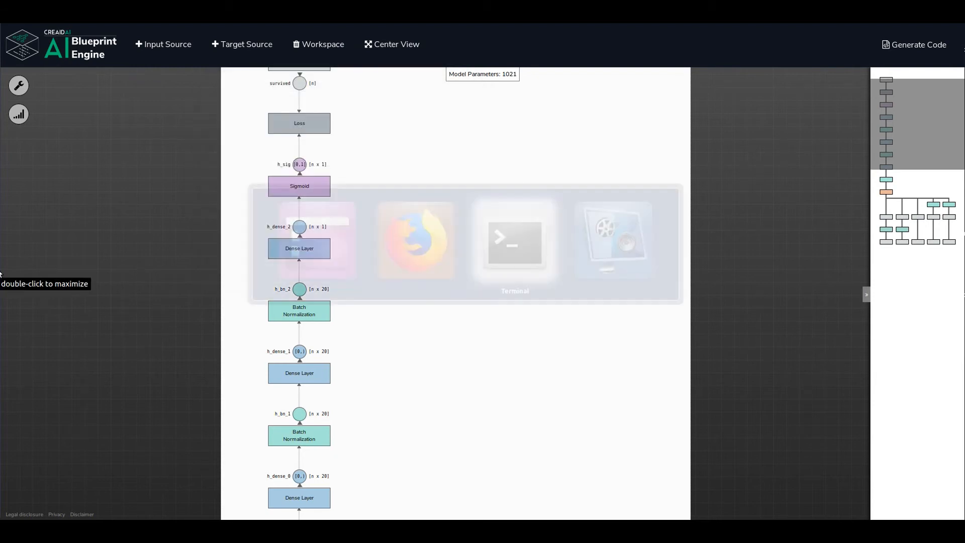
{"action": "key", "text": "alt+Tab"}
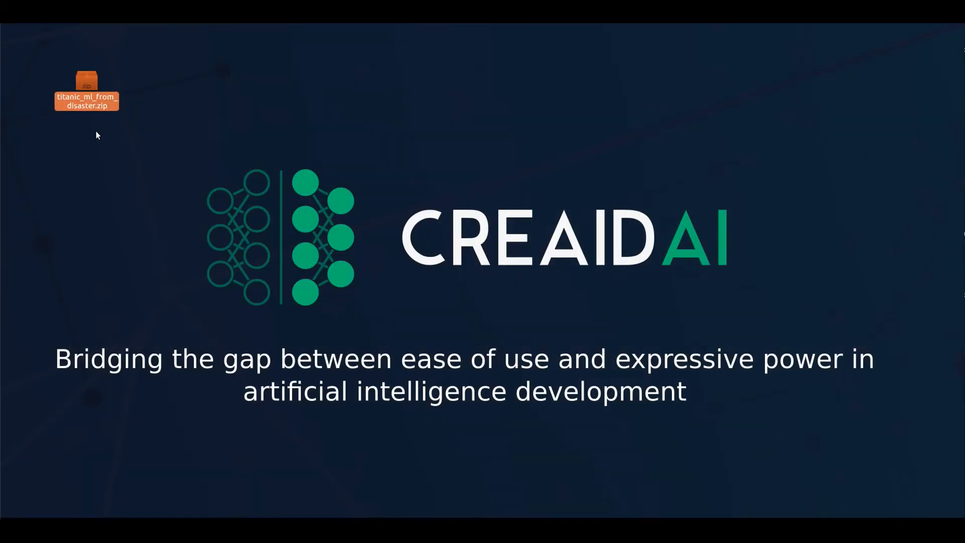
{"action": "left_click", "coordinate": [97, 133]}
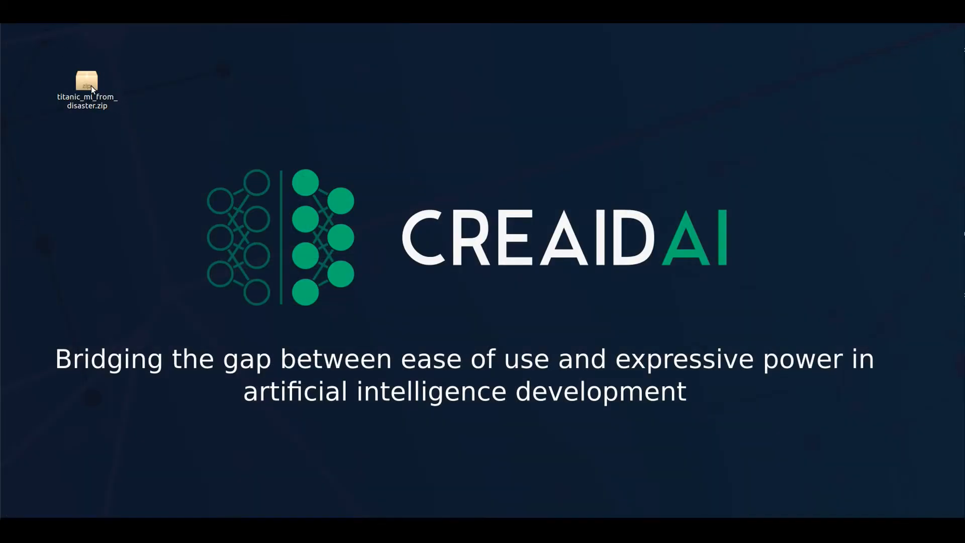
{"action": "right_click", "coordinate": [91, 84]}
{"action": "left_click", "coordinate": [108, 92]}
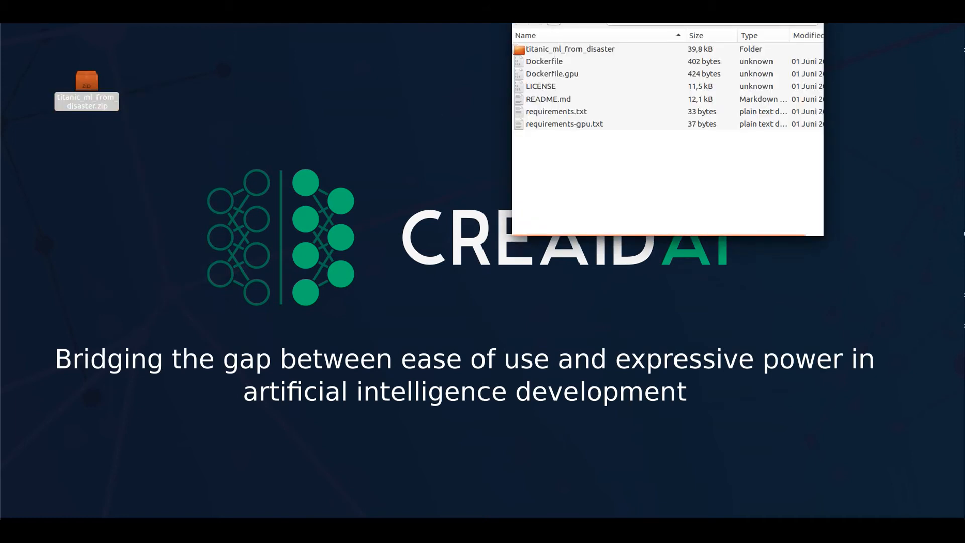
Extract all files of the archive into the titanic_ml_from_disaster folder inside /tmp and dismiss the completion dialog.
{"action": "left_click", "coordinate": [533, 1]}
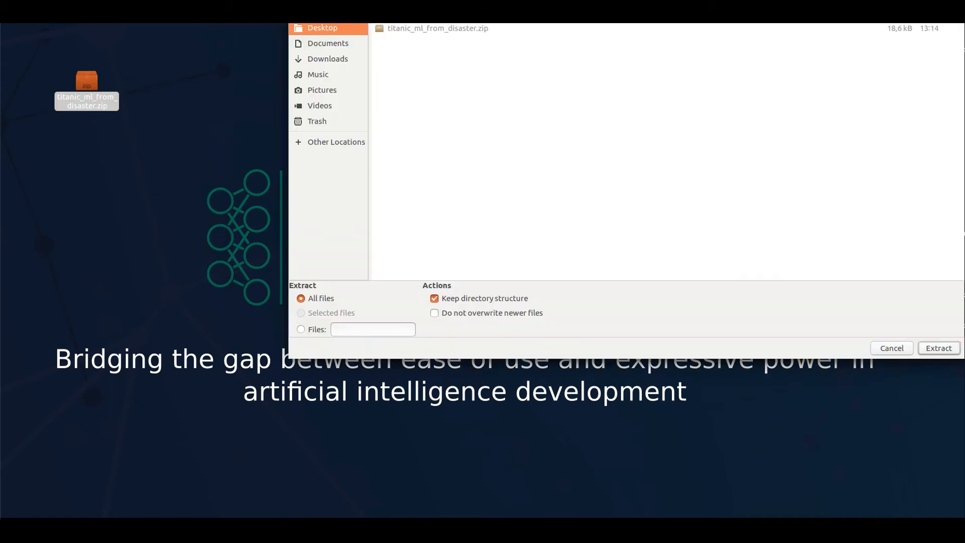
{"action": "left_click_drag", "start_coordinate": [503, 0], "coordinate": [497, 73]}
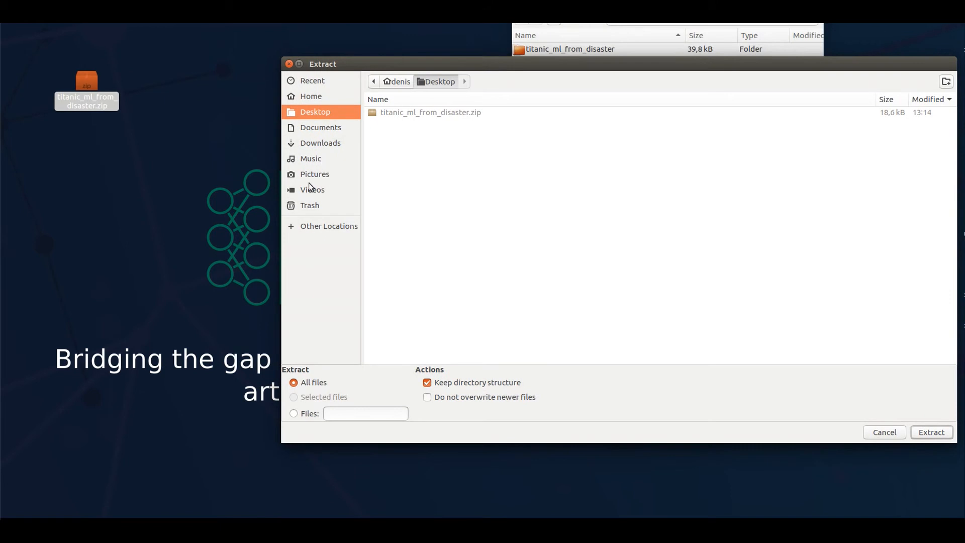
{"action": "left_click", "coordinate": [319, 227]}
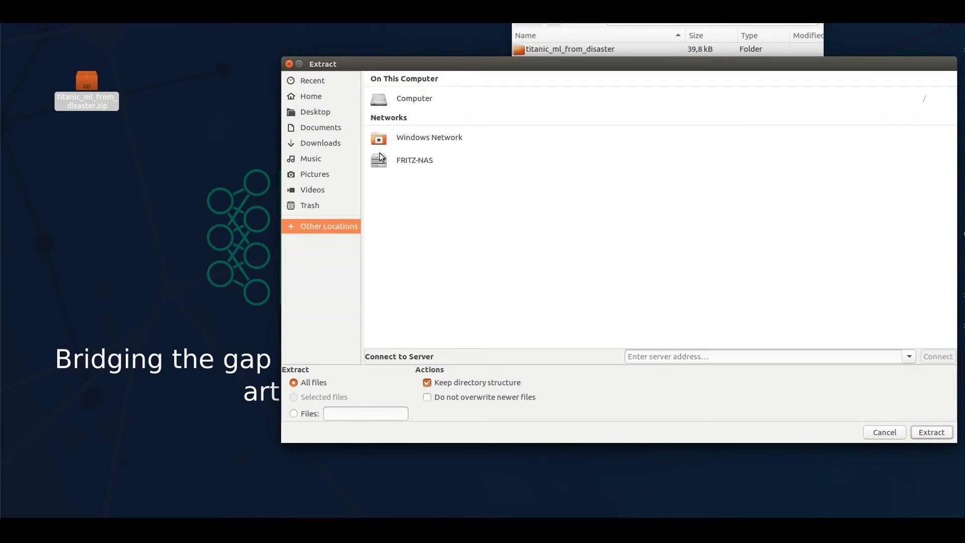
{"action": "left_click", "coordinate": [415, 98]}
{"action": "double_click", "coordinate": [385, 116]}
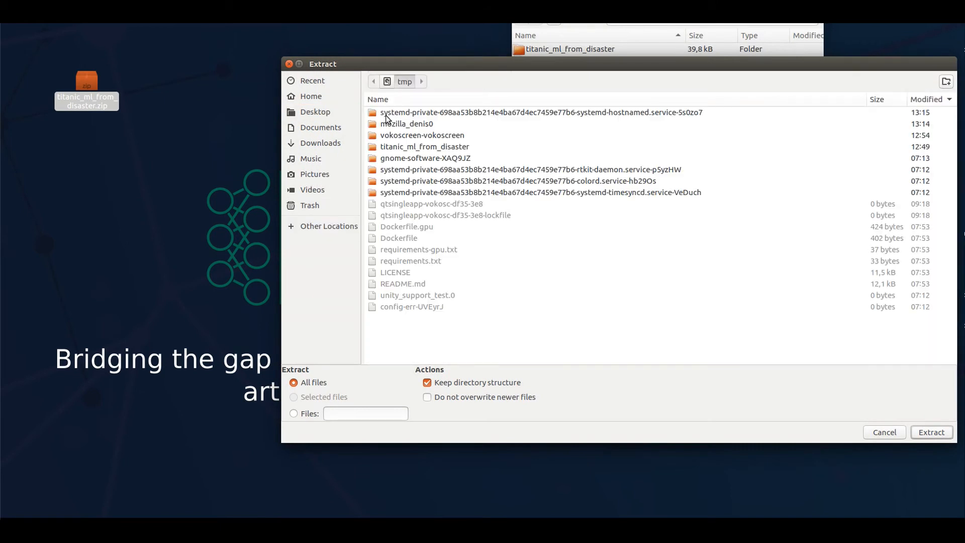
{"action": "left_click", "coordinate": [399, 147]}
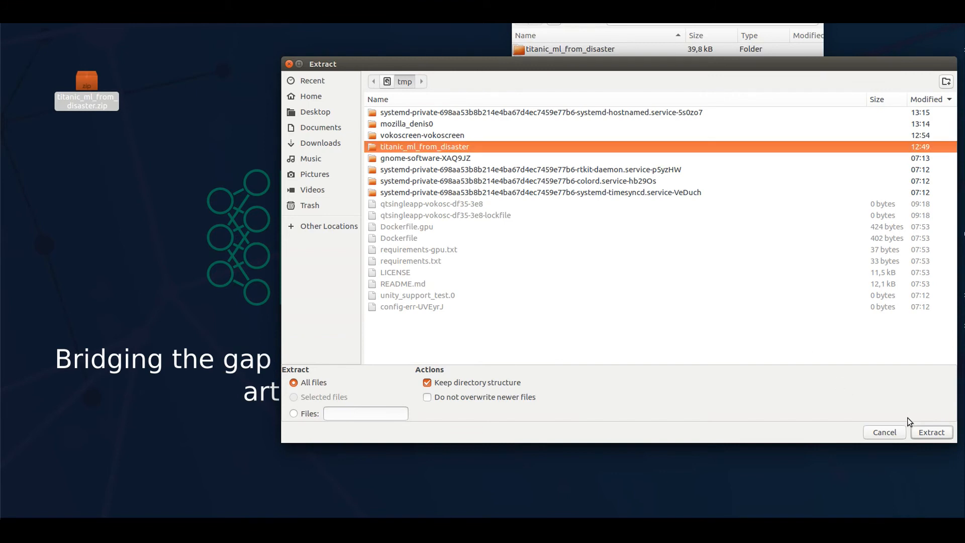
{"action": "left_click", "coordinate": [921, 430]}
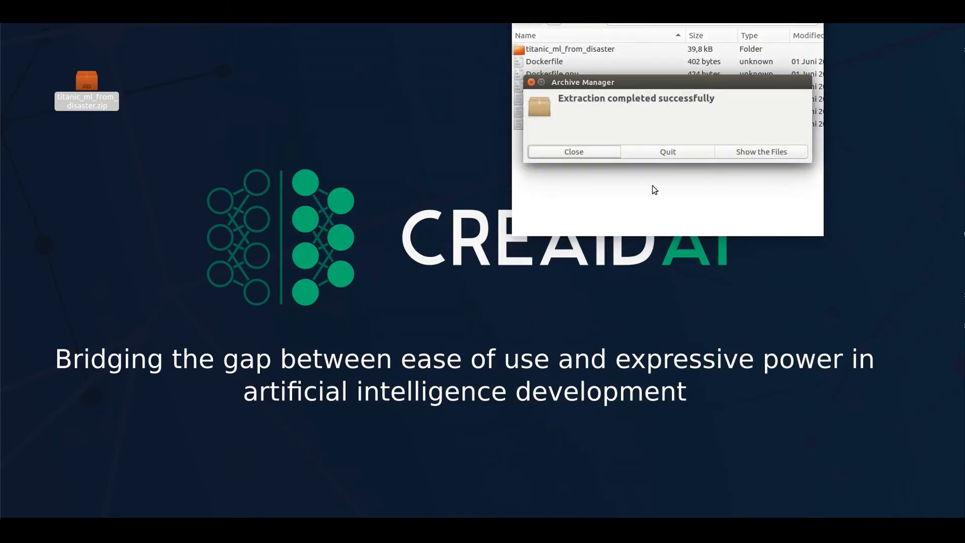
{"action": "left_click", "coordinate": [611, 156]}
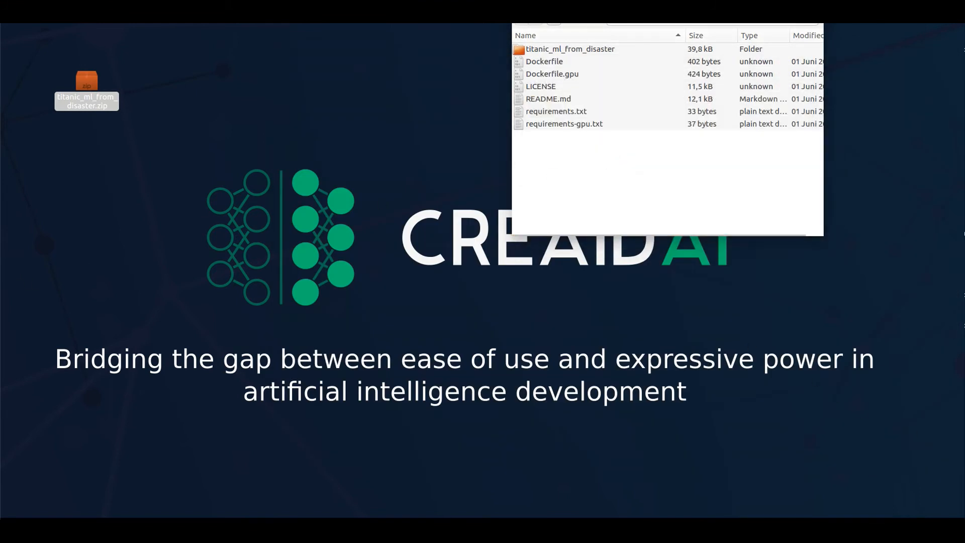
Bring up the terminal at full size and list the contents of the titanic_ml_from_disaster project folder.
{"action": "left_click_drag", "start_coordinate": [964, 146], "coordinate": [401, 82]}
{"action": "double_click", "coordinate": [402, 81]}
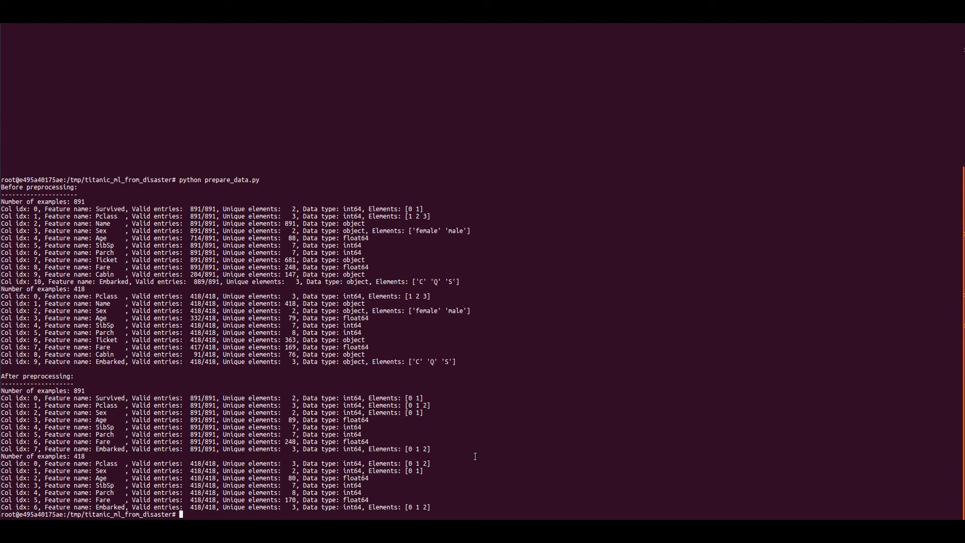
{"action": "type", "text": "ls"}
{"action": "key", "text": "Return"}
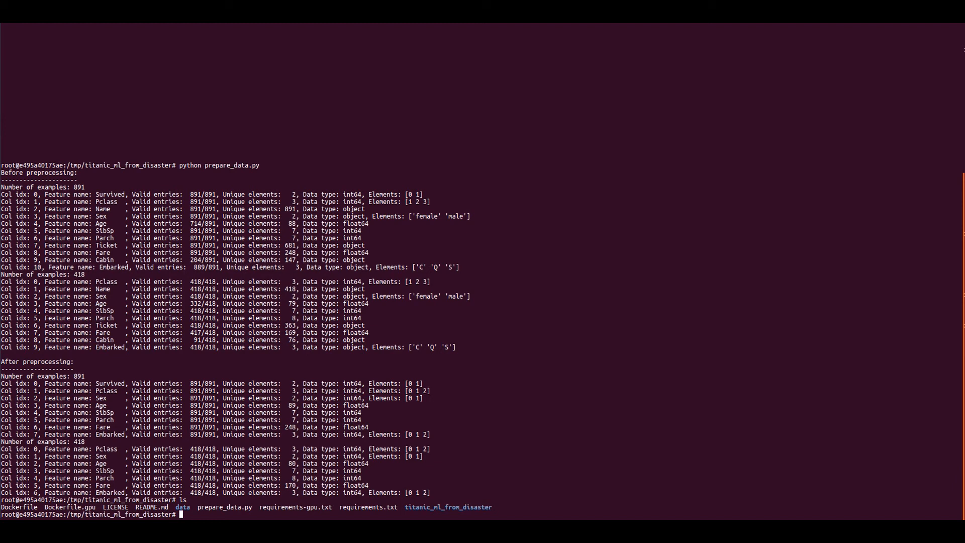
Display the command-line help of titanic_ml_from_disaster/training.py by running it with Python and the -h option.
{"action": "type", "text": "python ti"}
{"action": "key", "text": "Tab"}
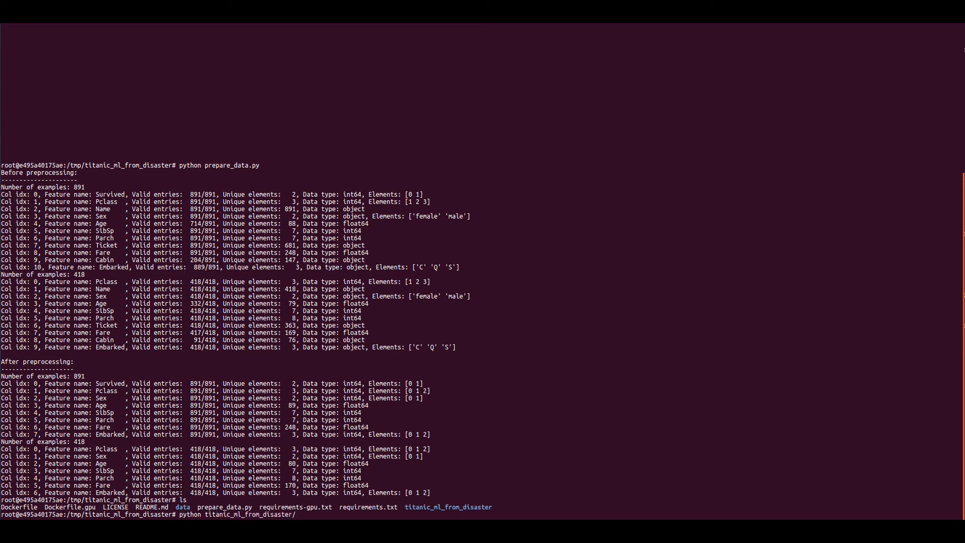
{"action": "type", "text": "tr"}
{"action": "key", "text": "Tab"}
{"action": "type", "text": "-h"}
{"action": "key", "text": "Return"}
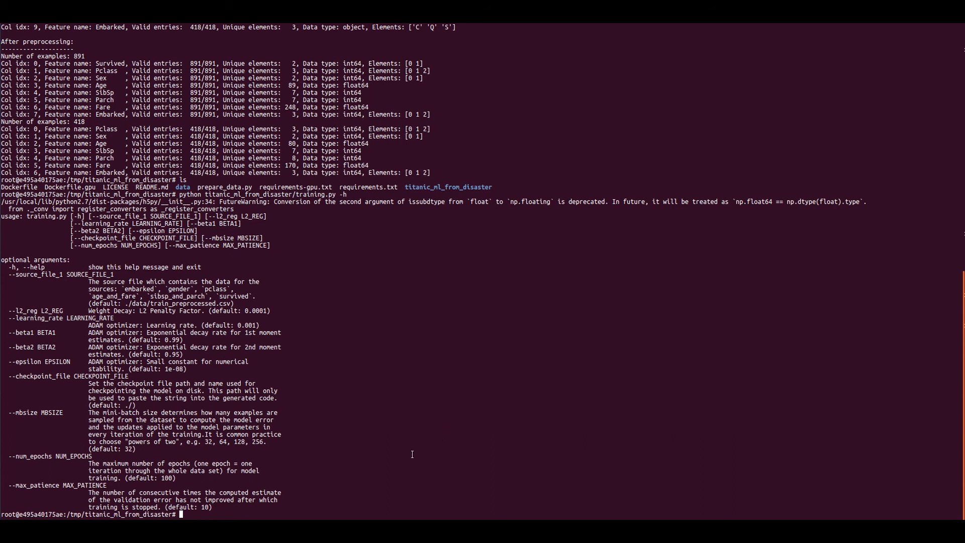
Start the model training by running python titanic_ml_from_disaster/training.py without options.
{"action": "key", "text": "Up"}
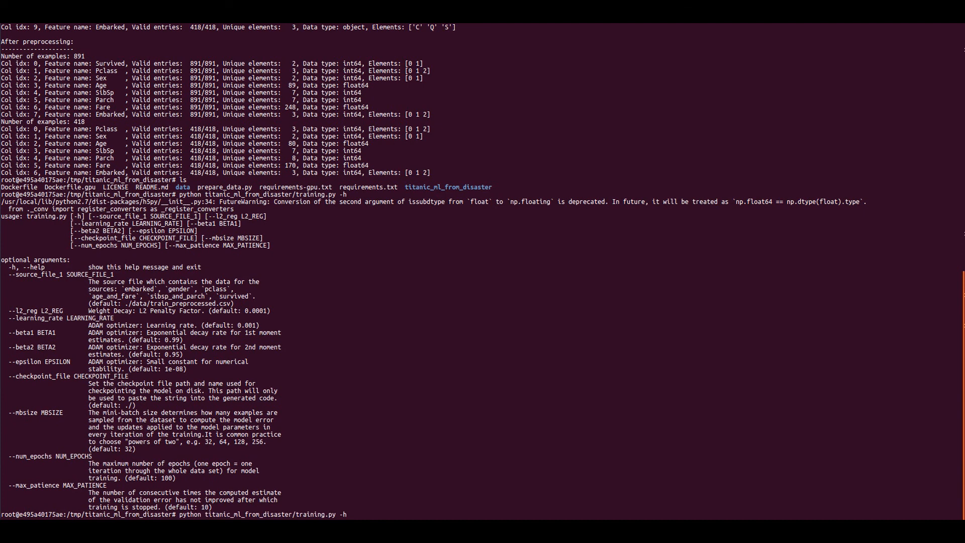
{"action": "key", "text": "BackSpace"}
{"action": "key", "text": "BackSpace"}
{"action": "key", "text": "BackSpace"}
{"action": "key", "text": "Return"}
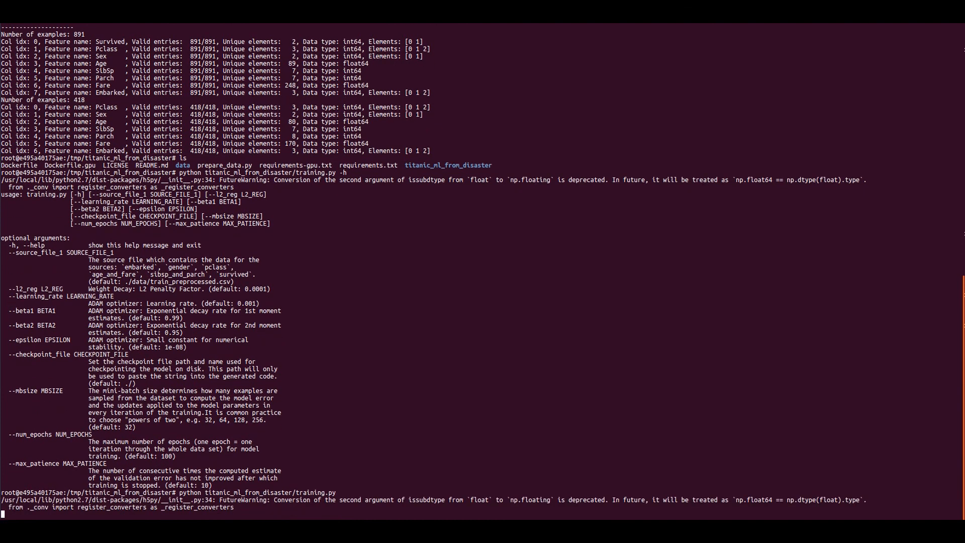